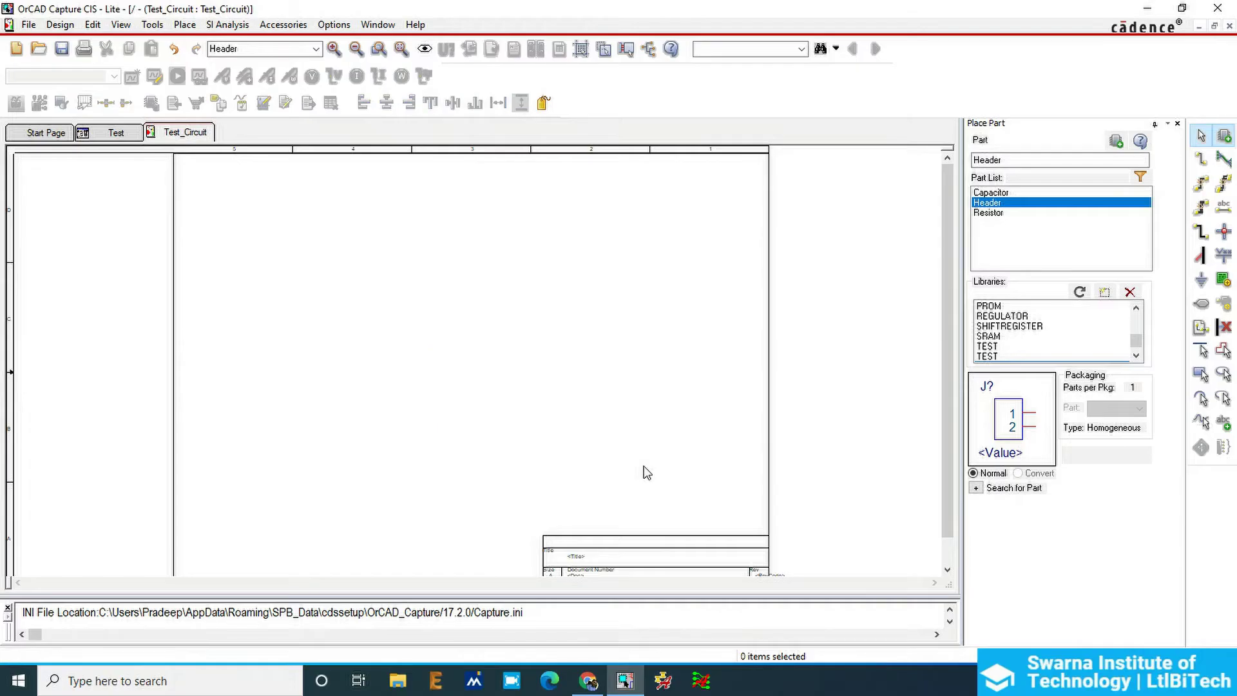
Save the Test design and open the empty Test_Circuit schematic page from the project tree.
{"action": "left_click", "coordinate": [137, 135]}
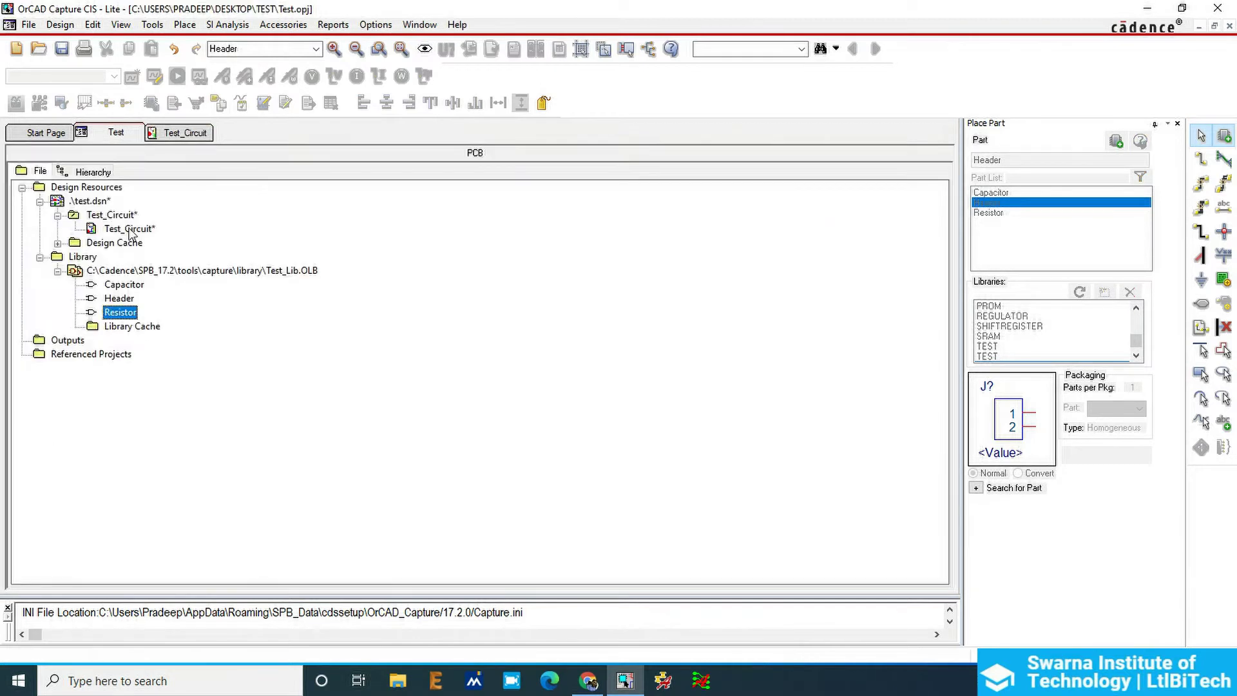
{"action": "left_click", "coordinate": [62, 48]}
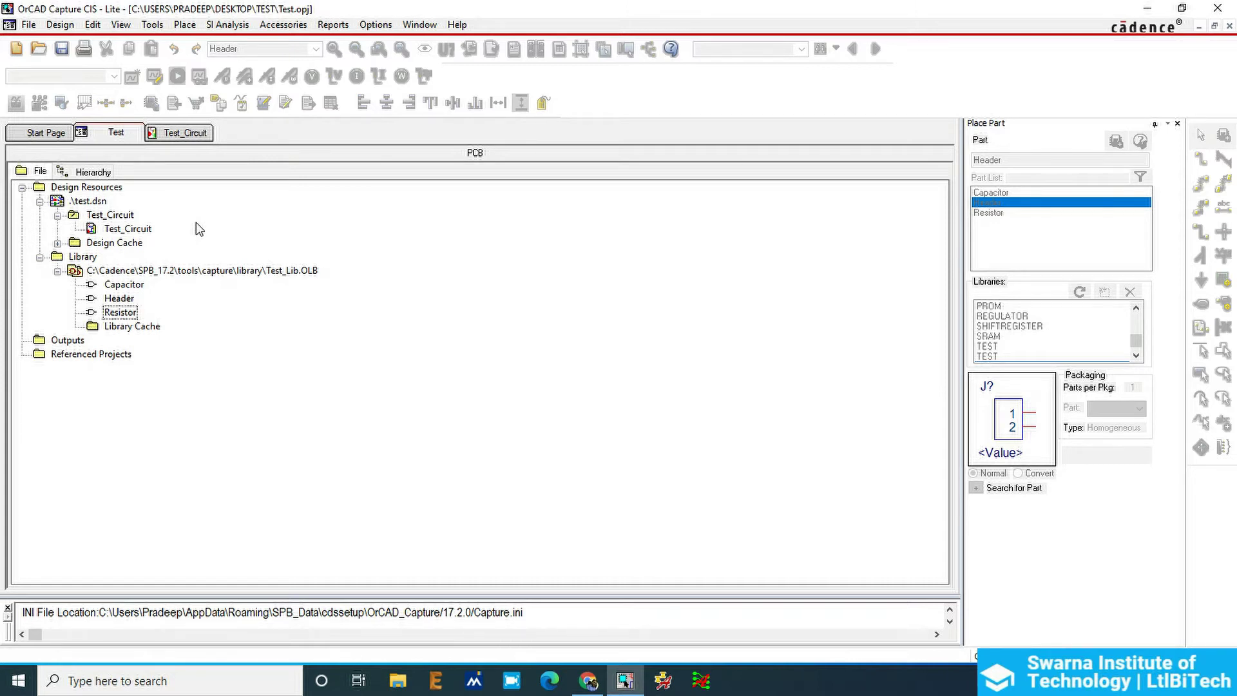
{"action": "double_click", "coordinate": [122, 229]}
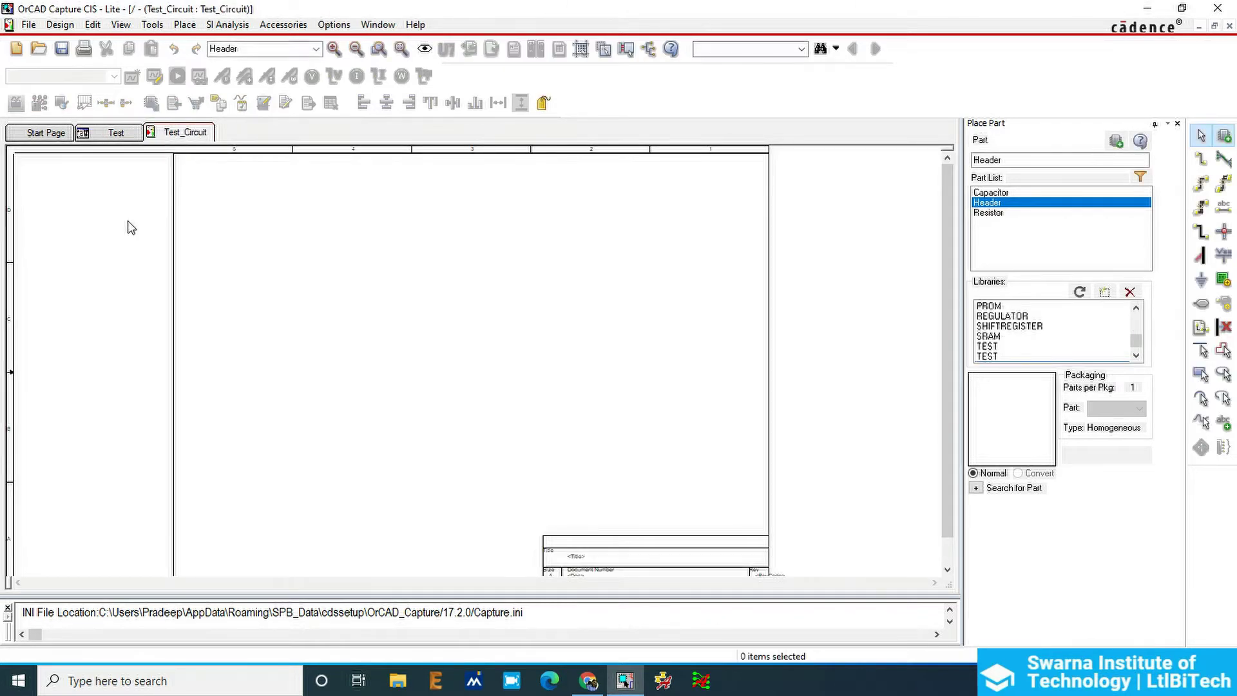
Add every part library file in the library folder to Place Part.
{"action": "left_click", "coordinate": [1105, 293]}
{"action": "left_click", "coordinate": [618, 335]}
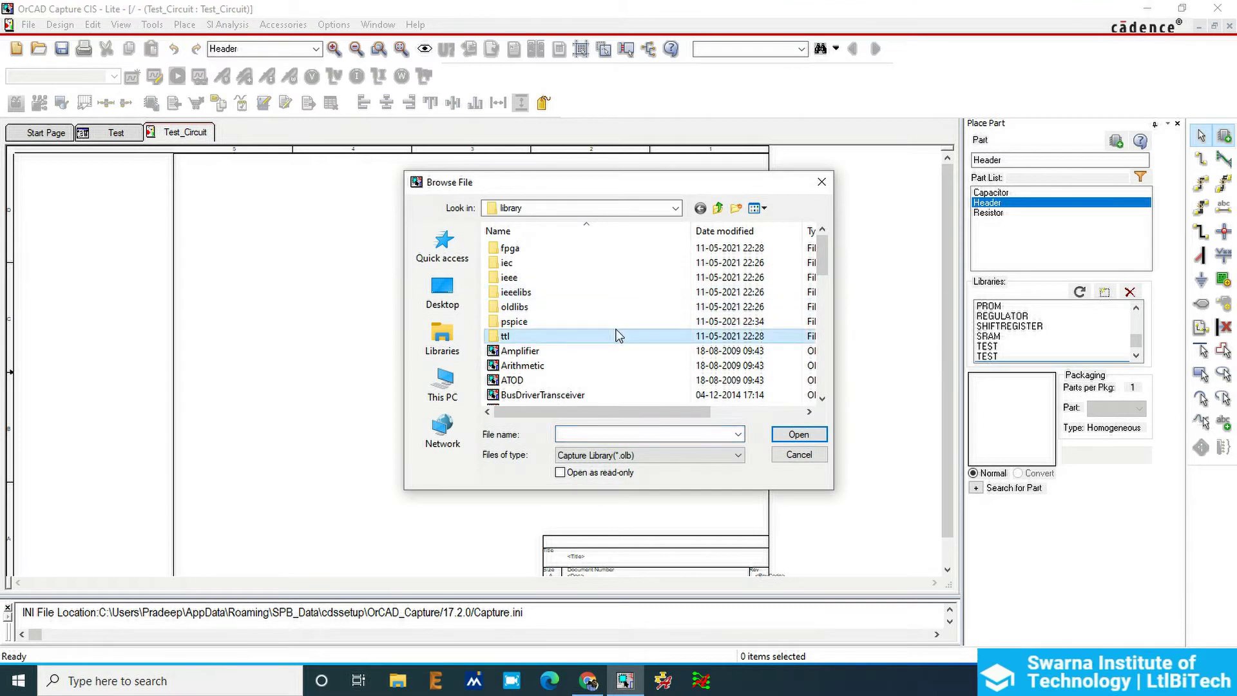
{"action": "key", "text": "ctrl+a"}
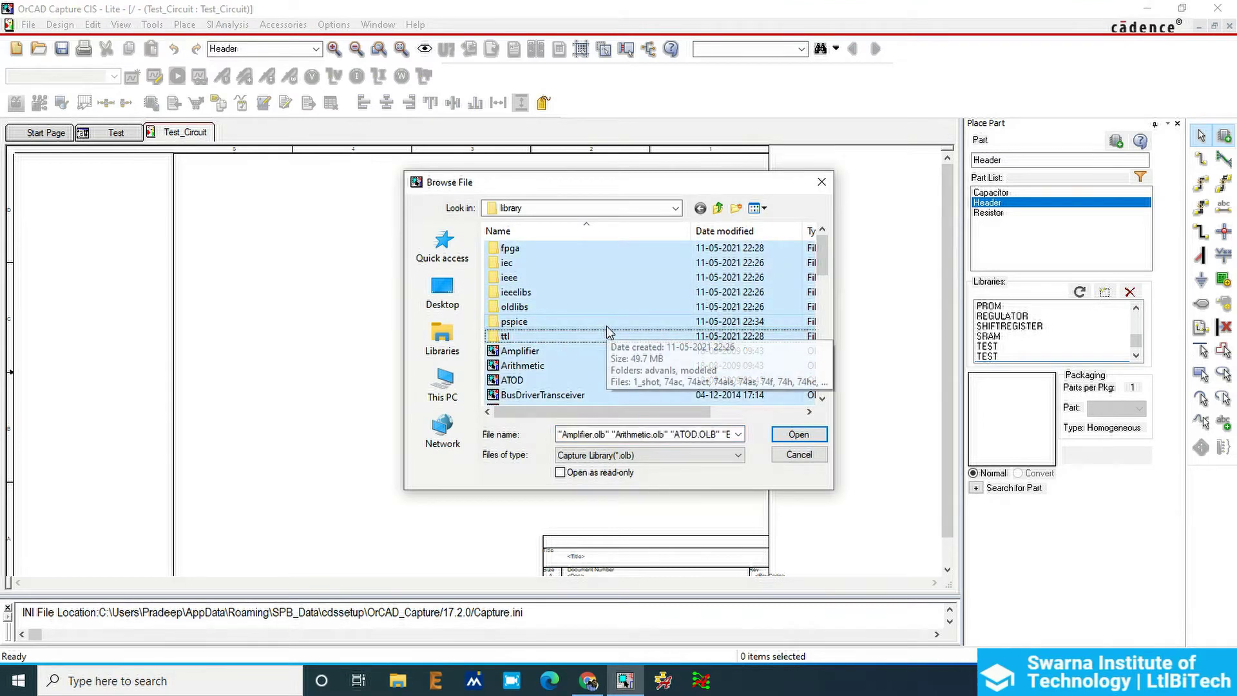
{"action": "left_click", "coordinate": [792, 436]}
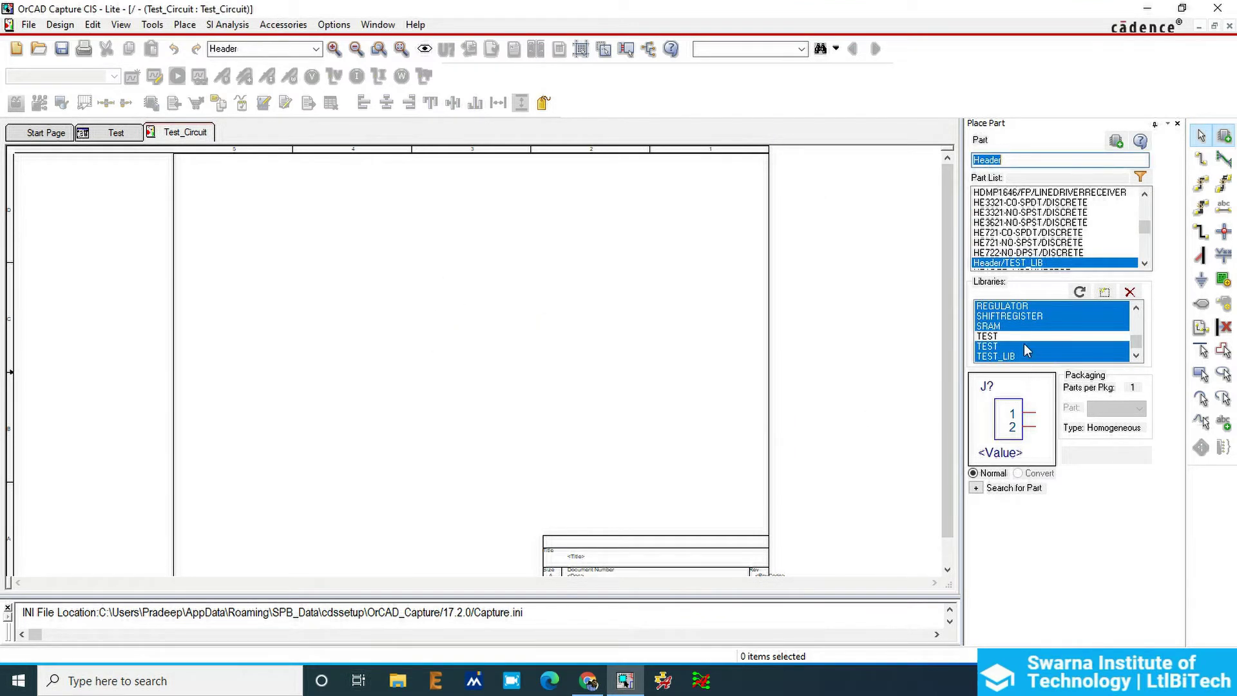
Filter the part list to TEST_LIB, showing Capacitor, Header and Resistor.
{"action": "left_click", "coordinate": [1015, 336]}
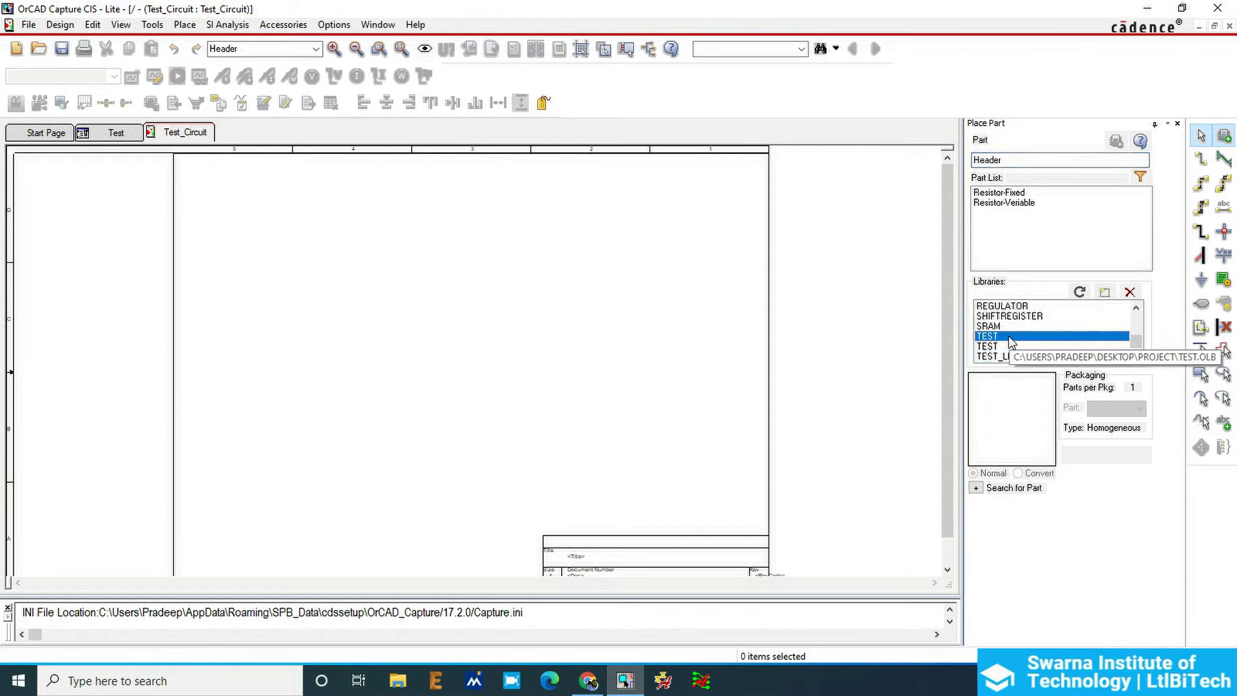
{"action": "key", "text": "ctrl+a"}
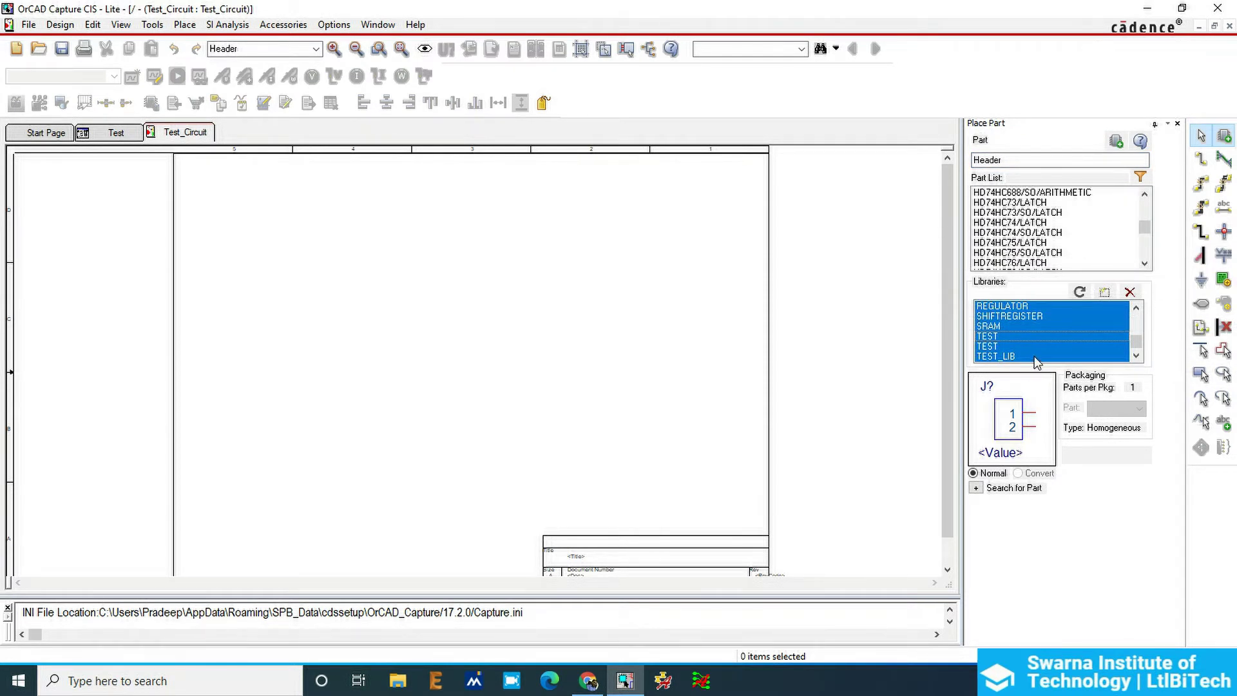
{"action": "left_click", "coordinate": [995, 356]}
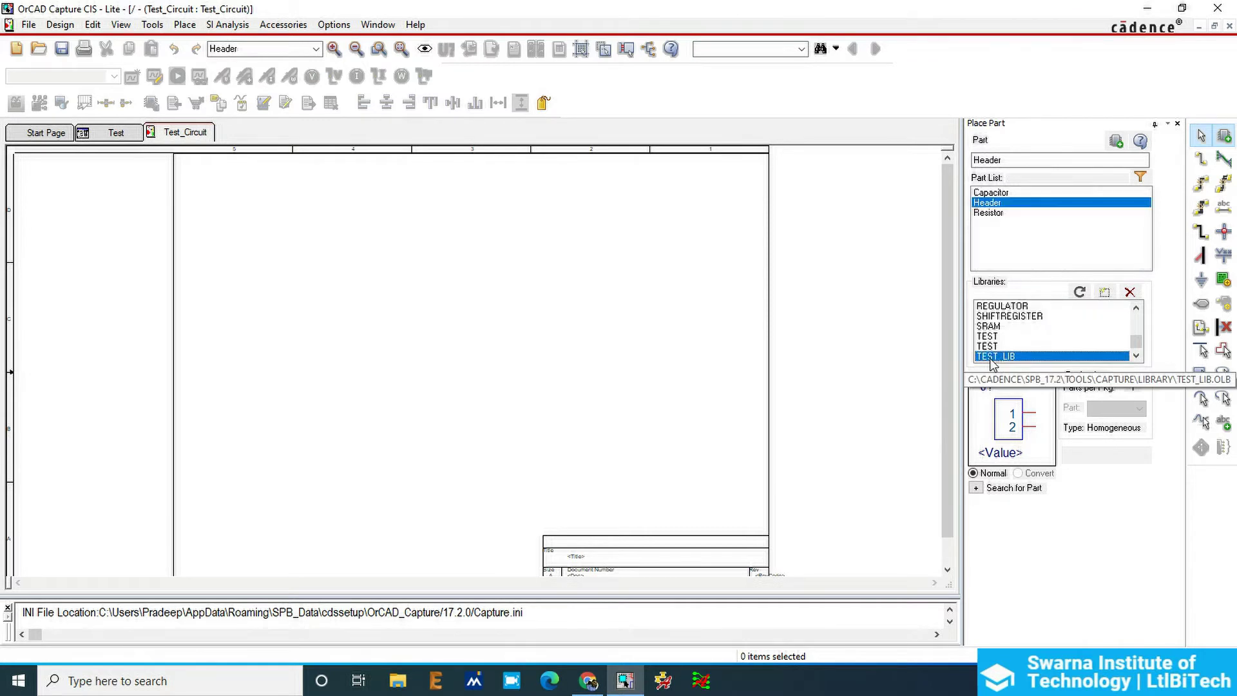
Place Header J1, Resistor R1 and Capacitor C1 below the resistor, then end placement mode.
{"action": "double_click", "coordinate": [997, 203]}
{"action": "left_click", "coordinate": [375, 332]}
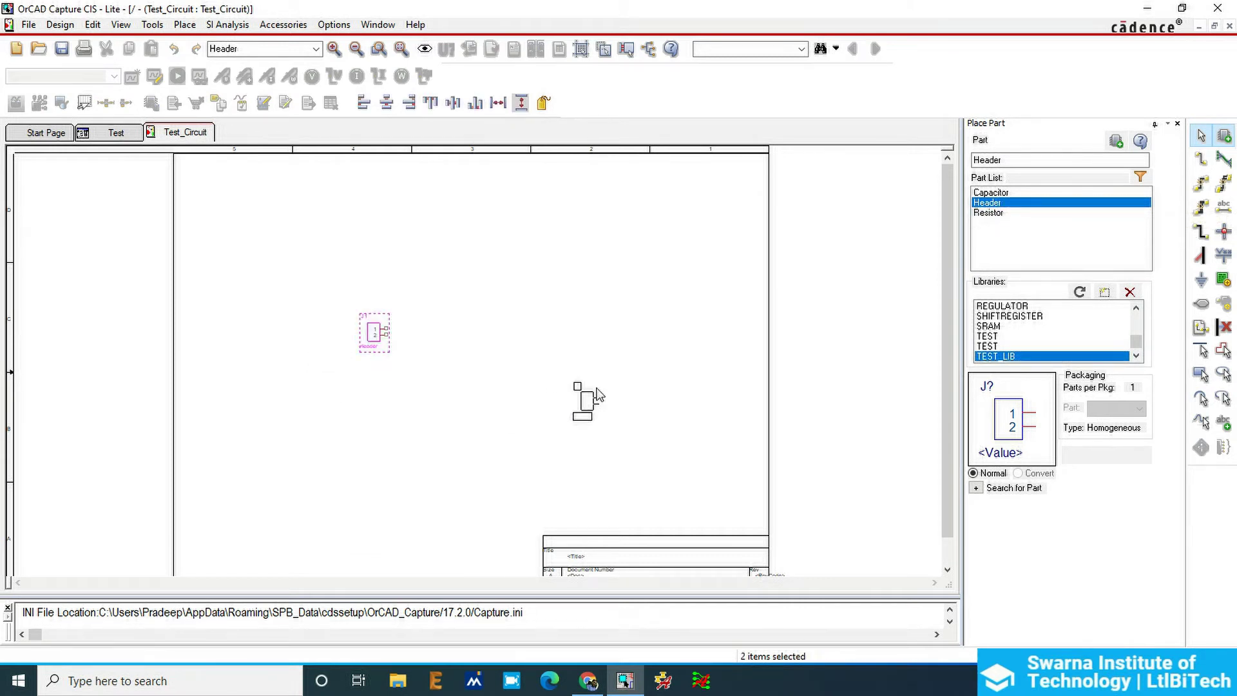
{"action": "double_click", "coordinate": [988, 213]}
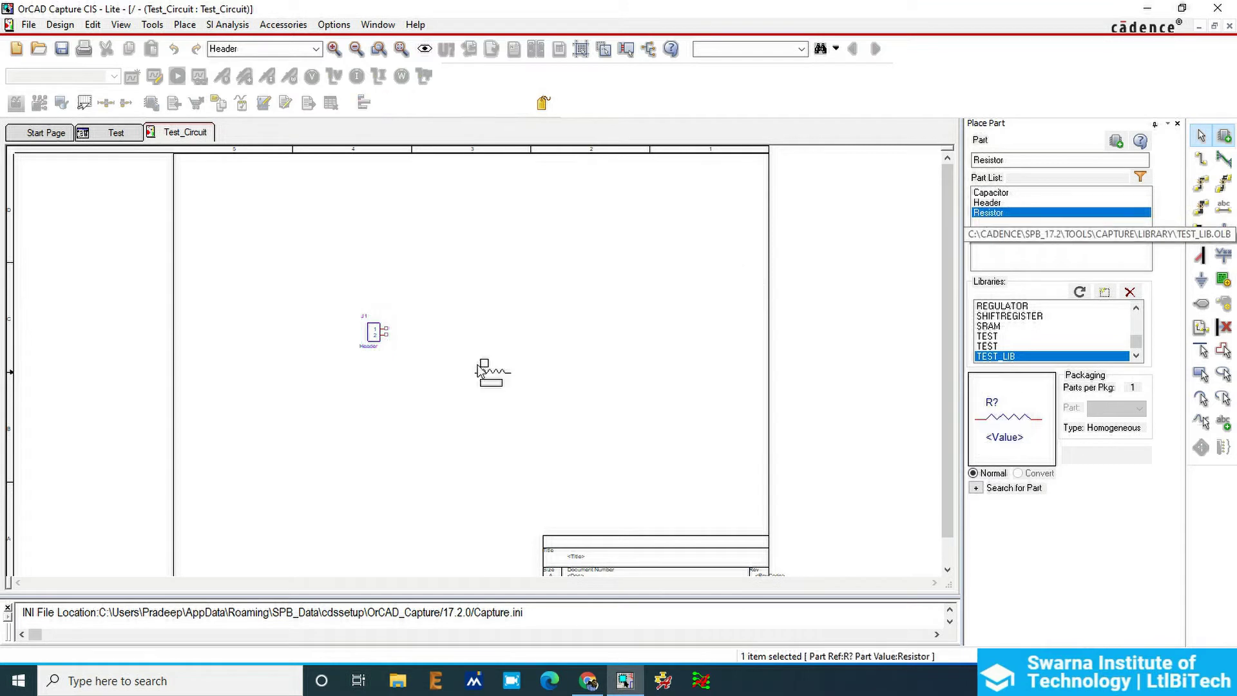
{"action": "left_click", "coordinate": [449, 293]}
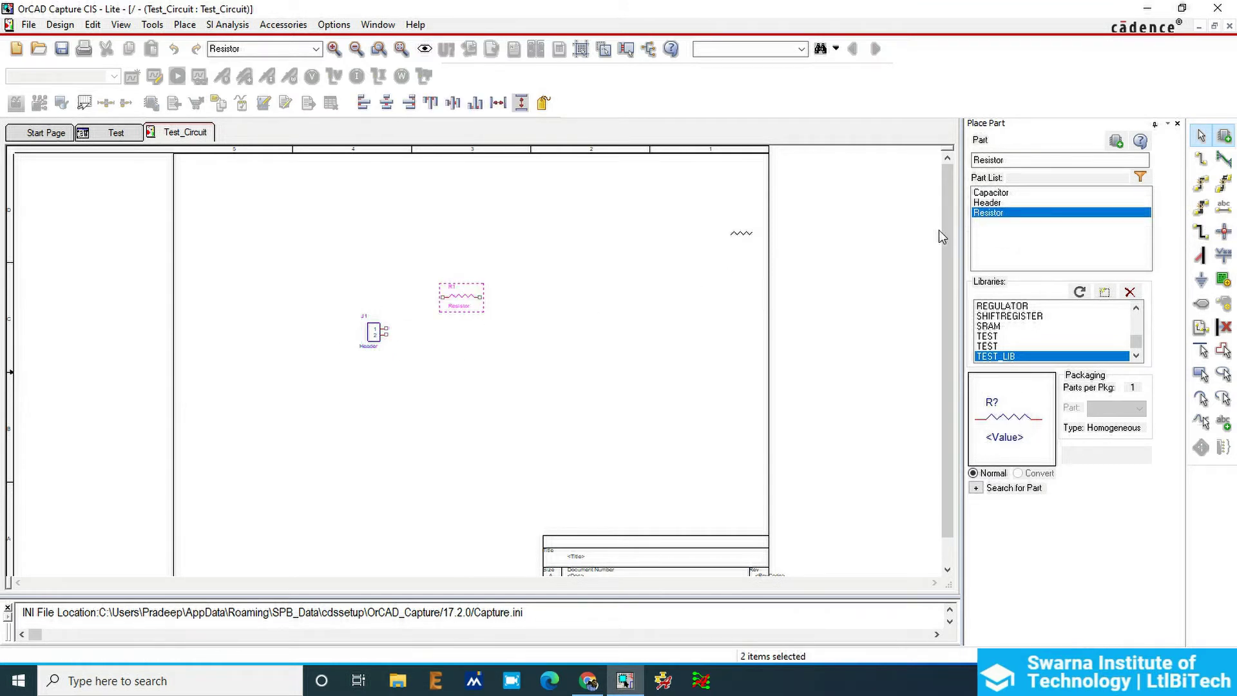
{"action": "left_click", "coordinate": [1003, 195]}
{"action": "double_click", "coordinate": [1003, 195]}
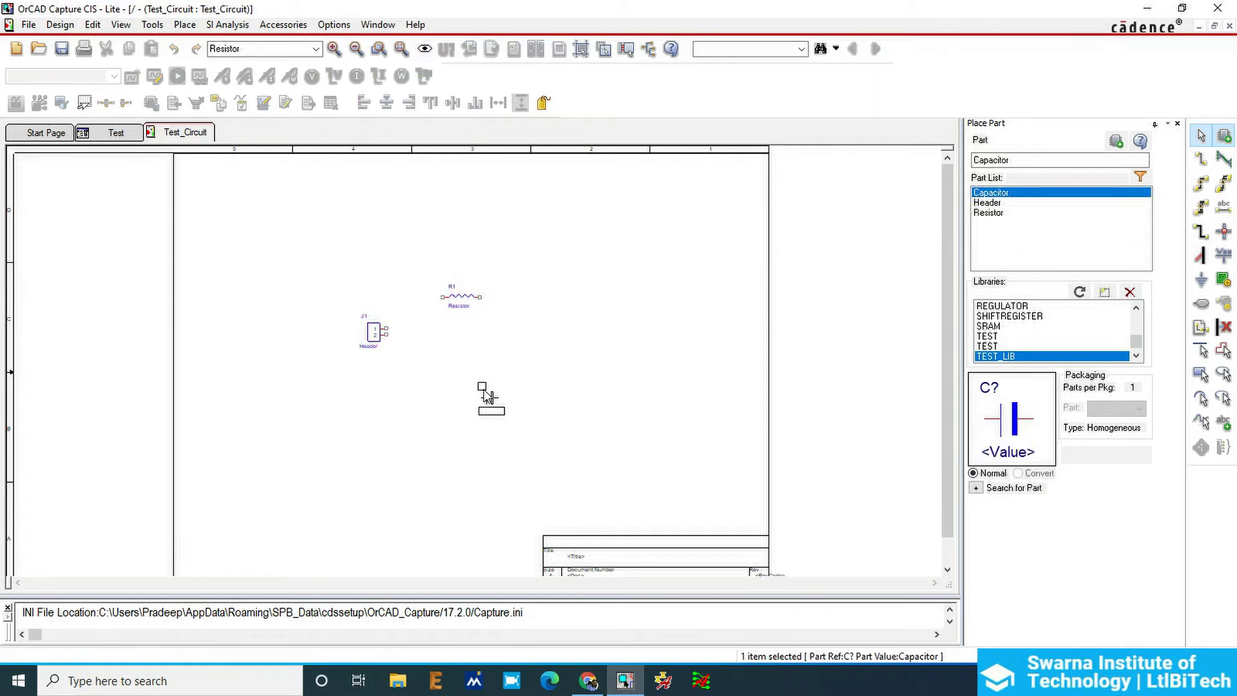
{"action": "left_click", "coordinate": [491, 391]}
{"action": "right_click", "coordinate": [536, 320]}
{"action": "left_click", "coordinate": [575, 329]}
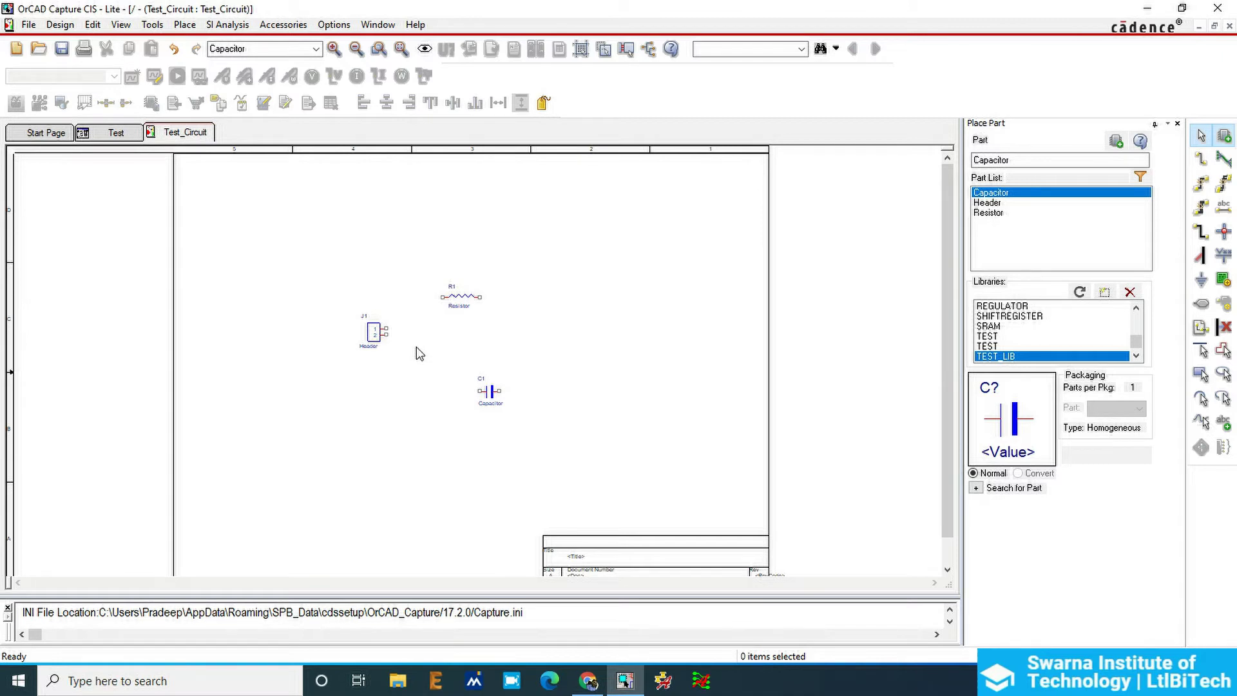
Zoom in on J1, R1 and C1, then select and deselect the J1 header.
{"action": "scroll", "coordinate": [416, 346], "scroll_direction": "up", "scroll_amount": 5, "text": "ctrl"}
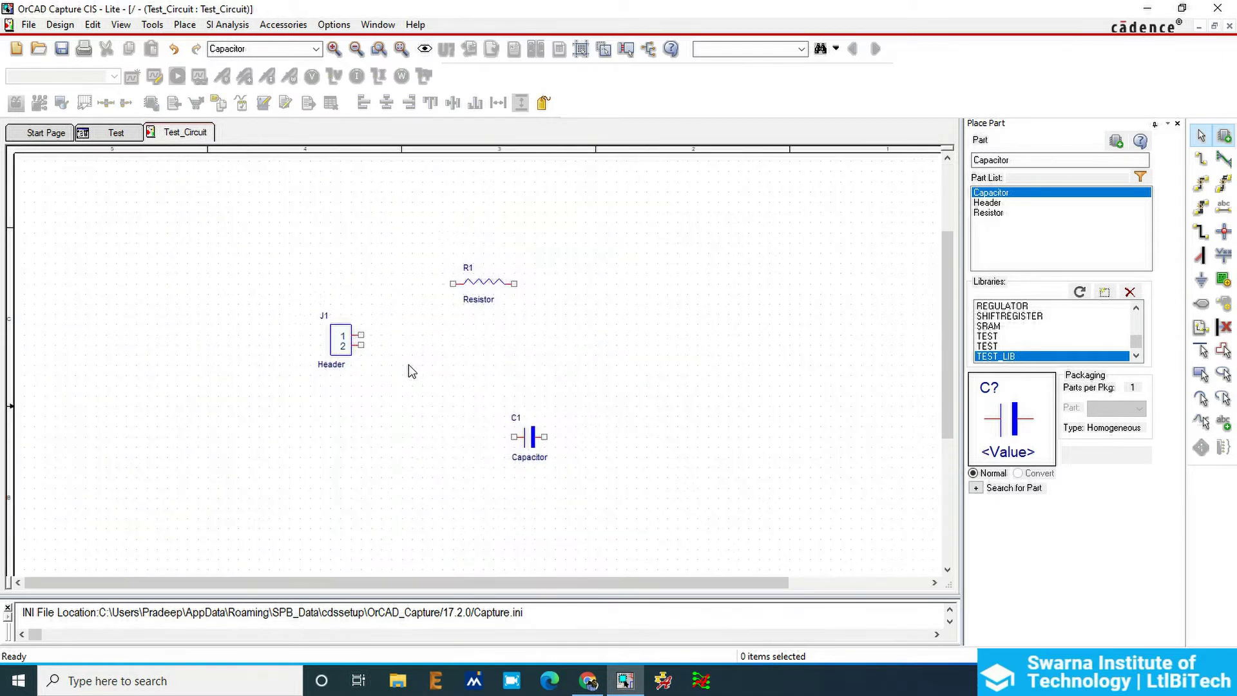
{"action": "scroll", "coordinate": [477, 370], "scroll_direction": "up", "scroll_amount": 2, "text": "ctrl"}
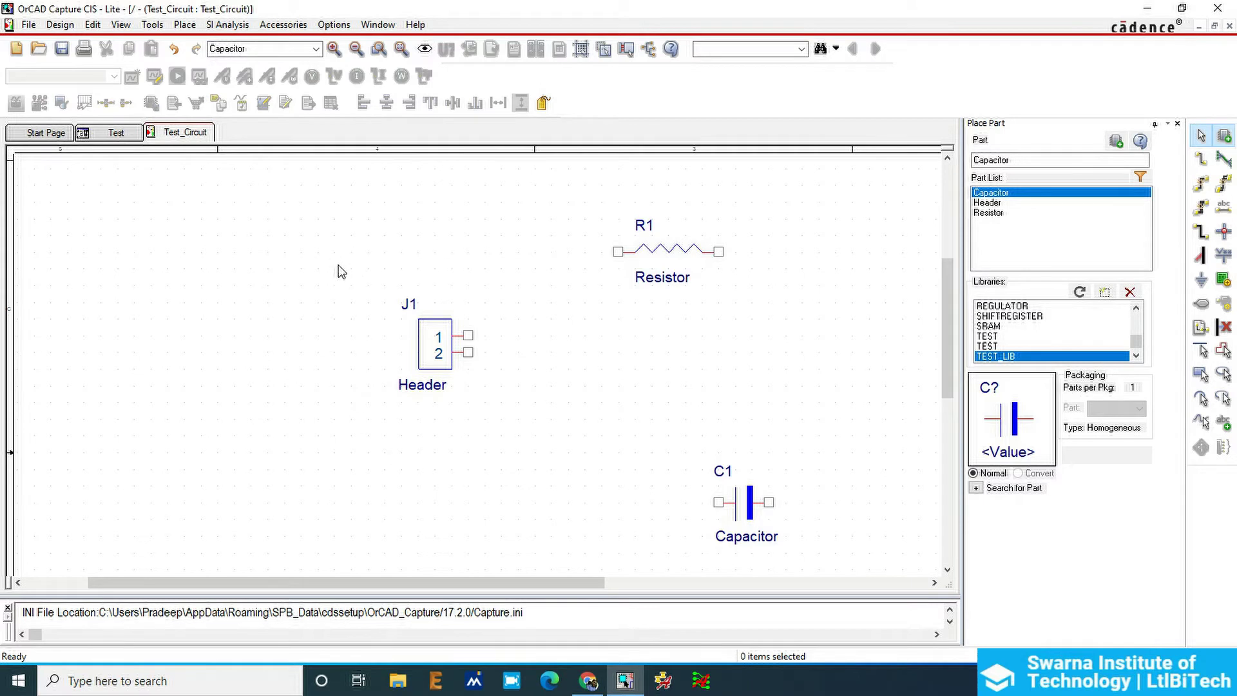
{"action": "left_click_drag", "start_coordinate": [333, 268], "coordinate": [526, 433]}
{"action": "left_click", "coordinate": [586, 362]}
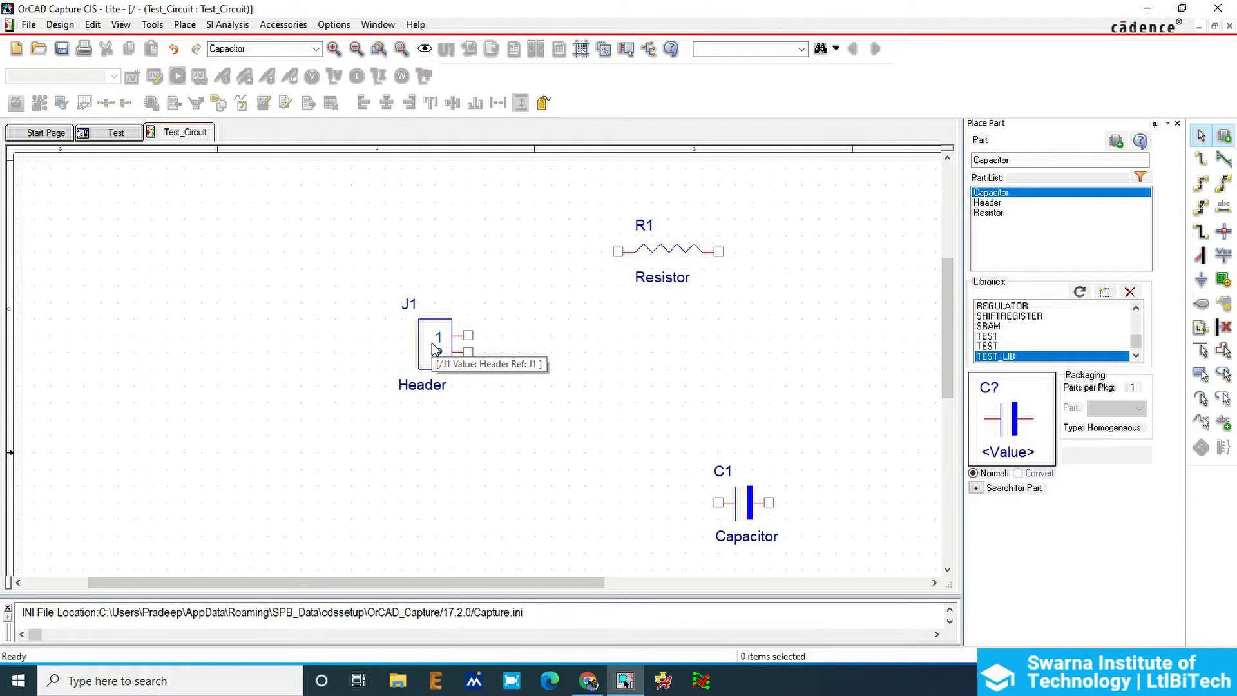
{"action": "left_click", "coordinate": [436, 348]}
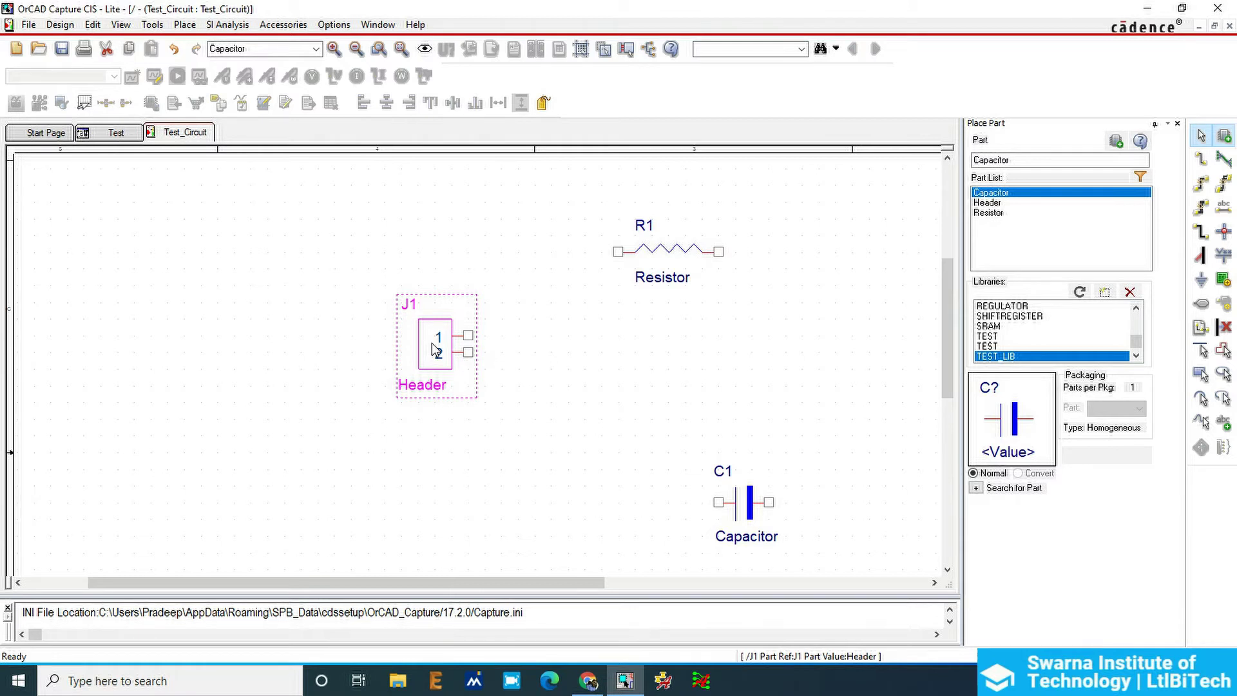
{"action": "left_click", "coordinate": [544, 397]}
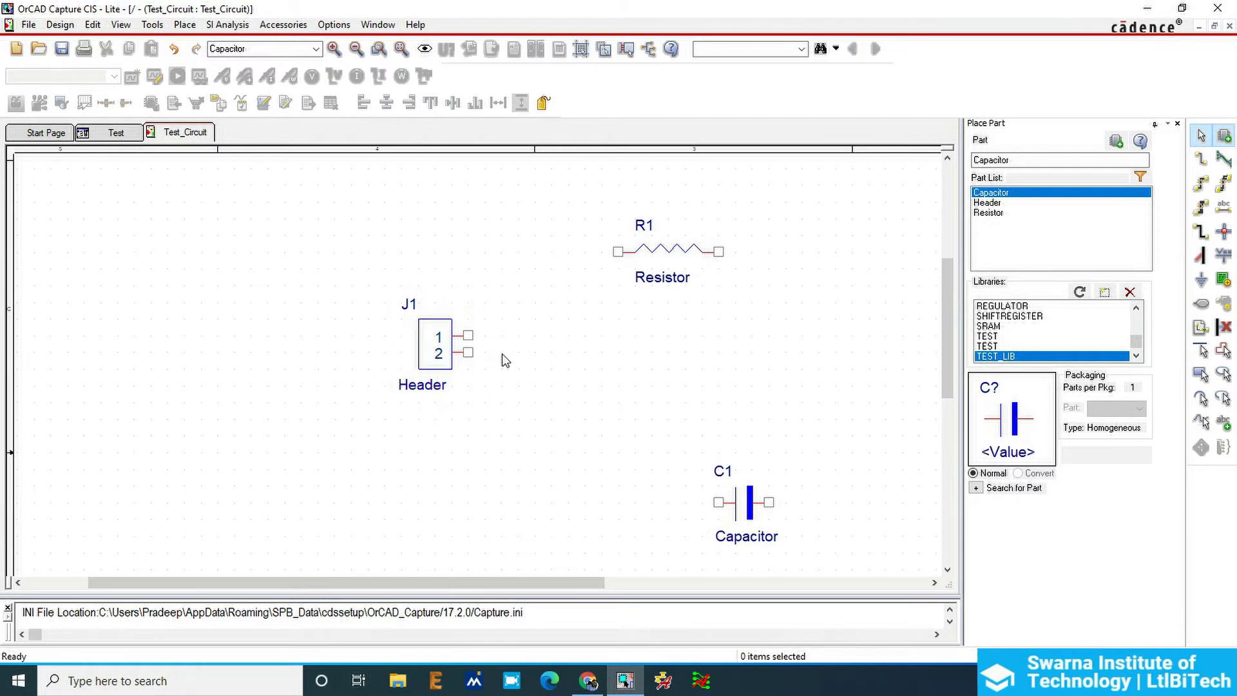
Keep the J1 label in place and move the Header value label just below J1.
{"action": "left_click", "coordinate": [409, 306]}
{"action": "left_click_drag", "start_coordinate": [409, 305], "coordinate": [296, 363]}
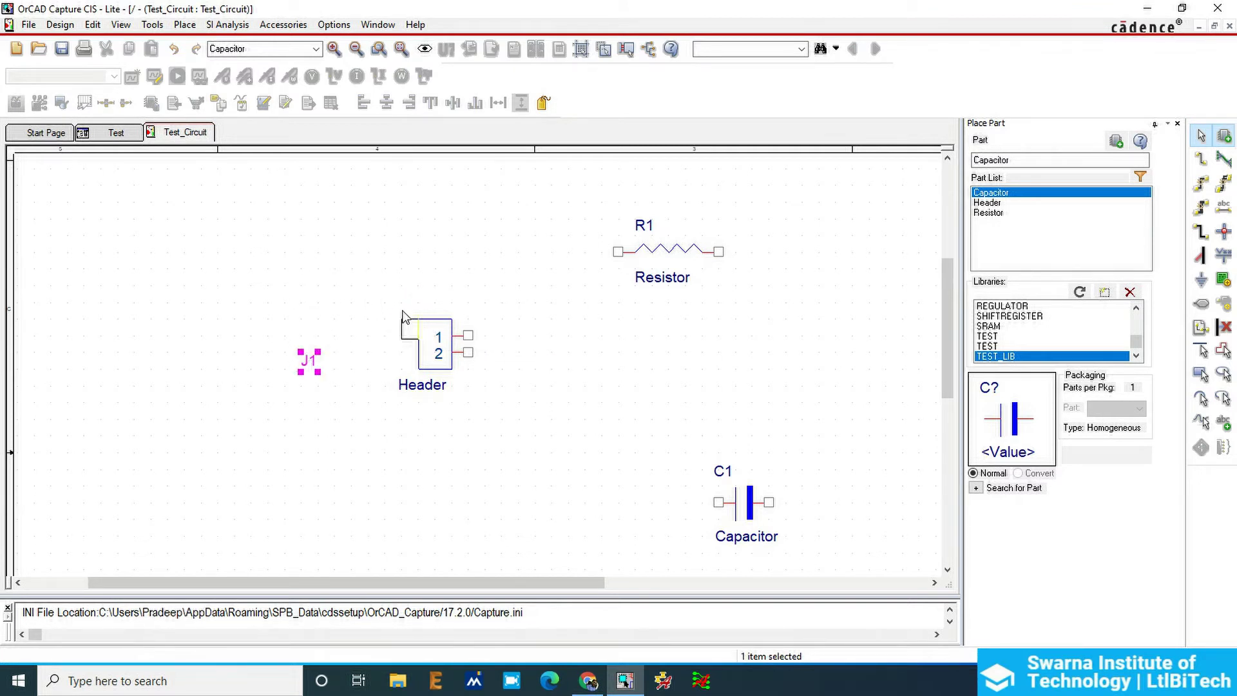
{"action": "key", "text": "ctrl+z"}
{"action": "left_click", "coordinate": [513, 336]}
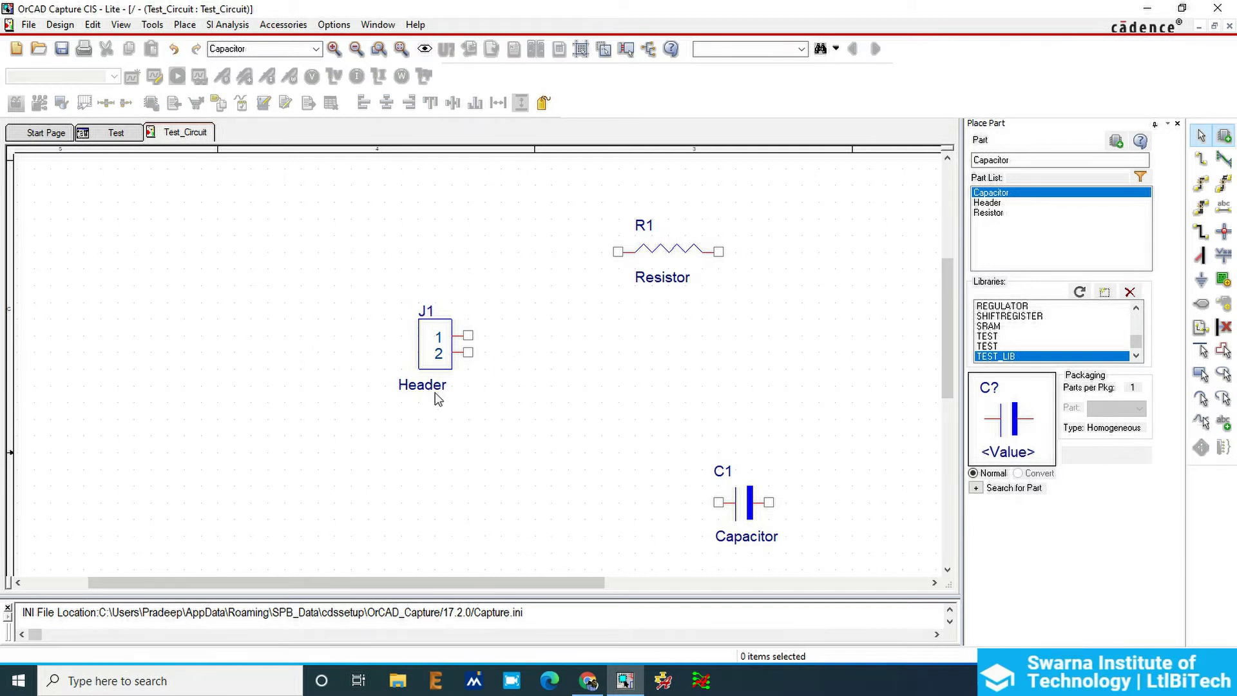
{"action": "left_click", "coordinate": [423, 385]}
{"action": "left_click_drag", "start_coordinate": [376, 460], "coordinate": [426, 379]}
{"action": "left_click", "coordinate": [538, 387]}
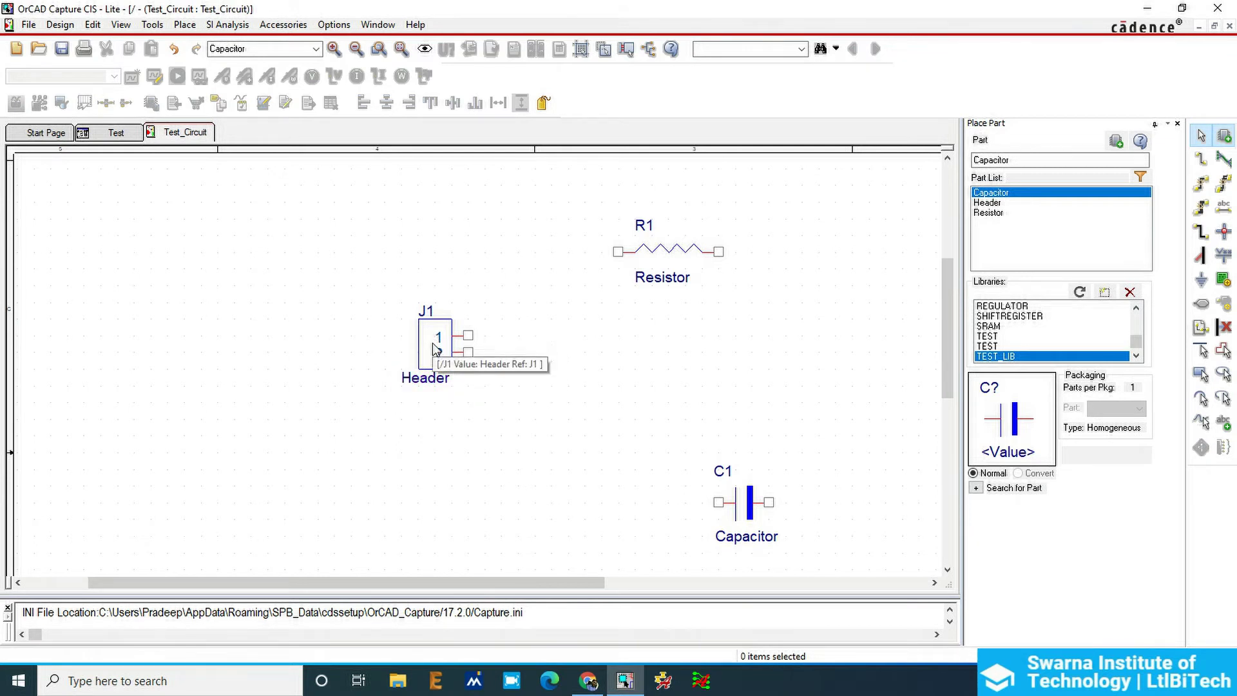
Move J1 up-left, R1 slightly left and up, and C1 toward the others.
{"action": "left_click_drag", "start_coordinate": [508, 283], "coordinate": [397, 426]}
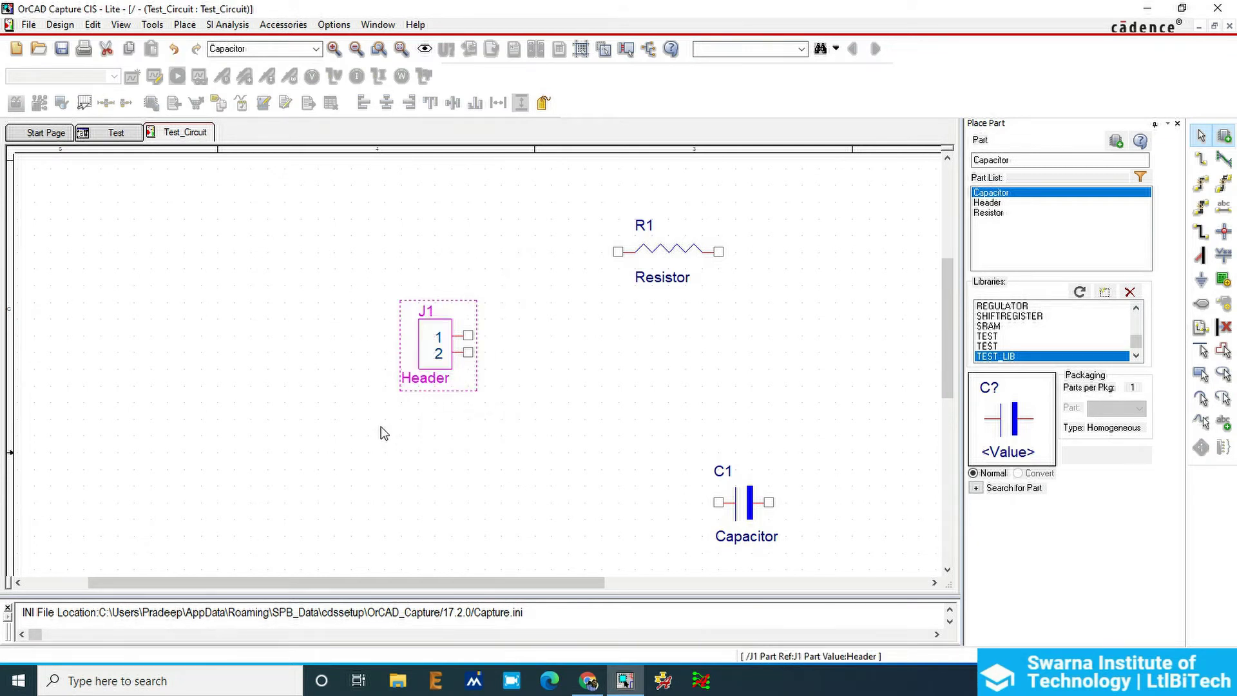
{"action": "left_click", "coordinate": [384, 432]}
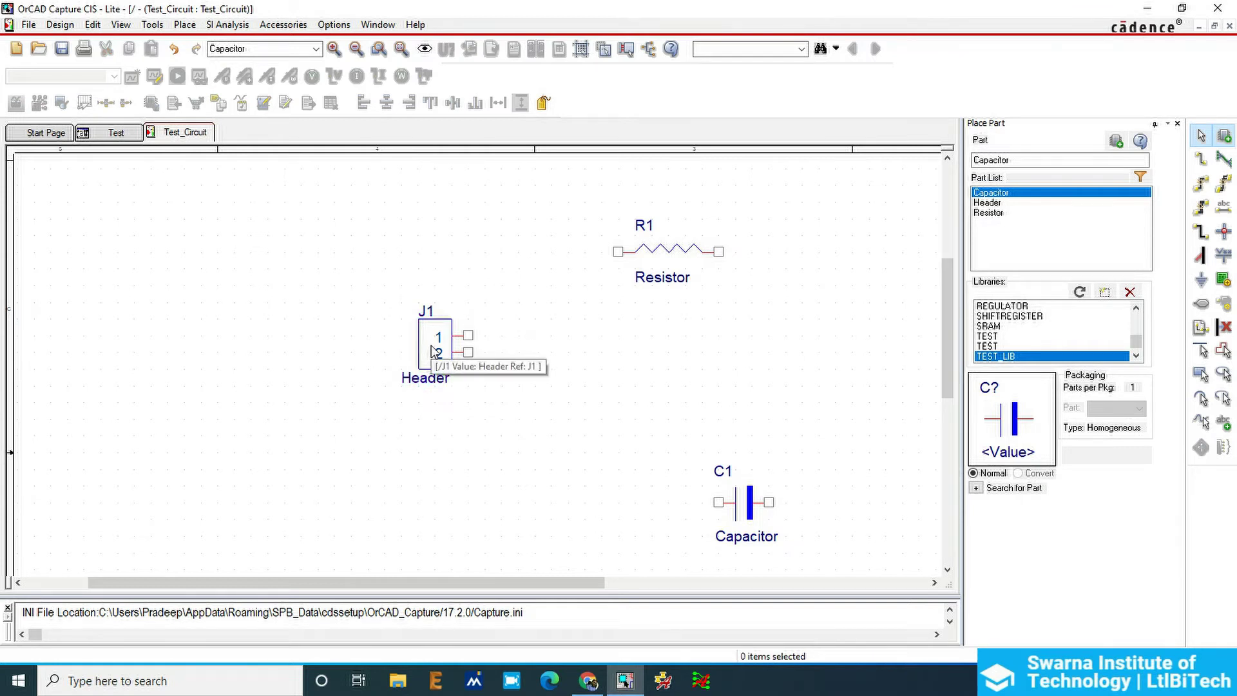
{"action": "left_click", "coordinate": [429, 351]}
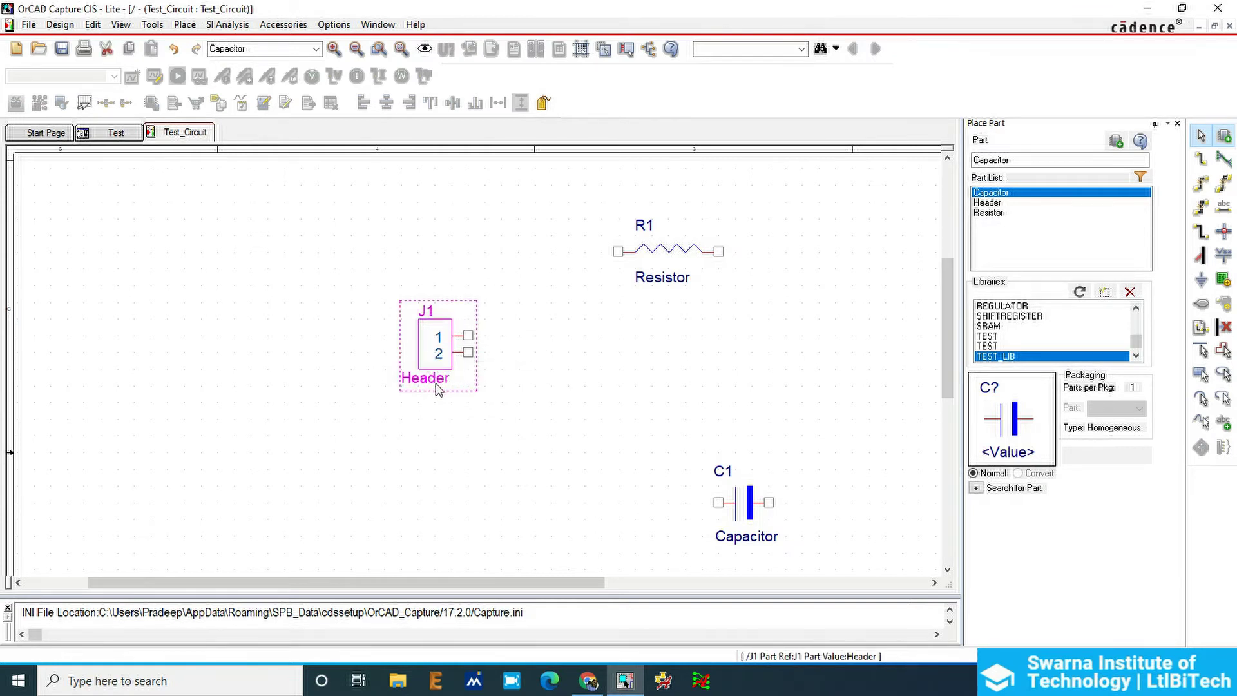
{"action": "left_click_drag", "start_coordinate": [435, 351], "coordinate": [371, 278]}
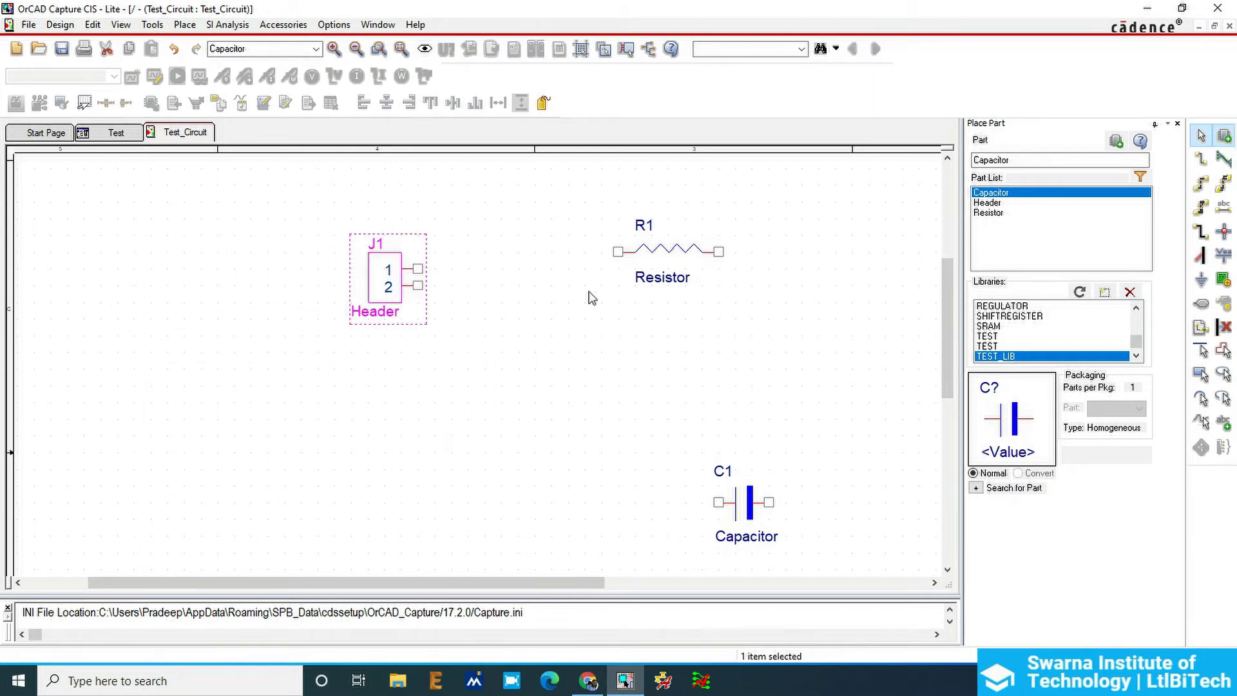
{"action": "left_click", "coordinate": [668, 256]}
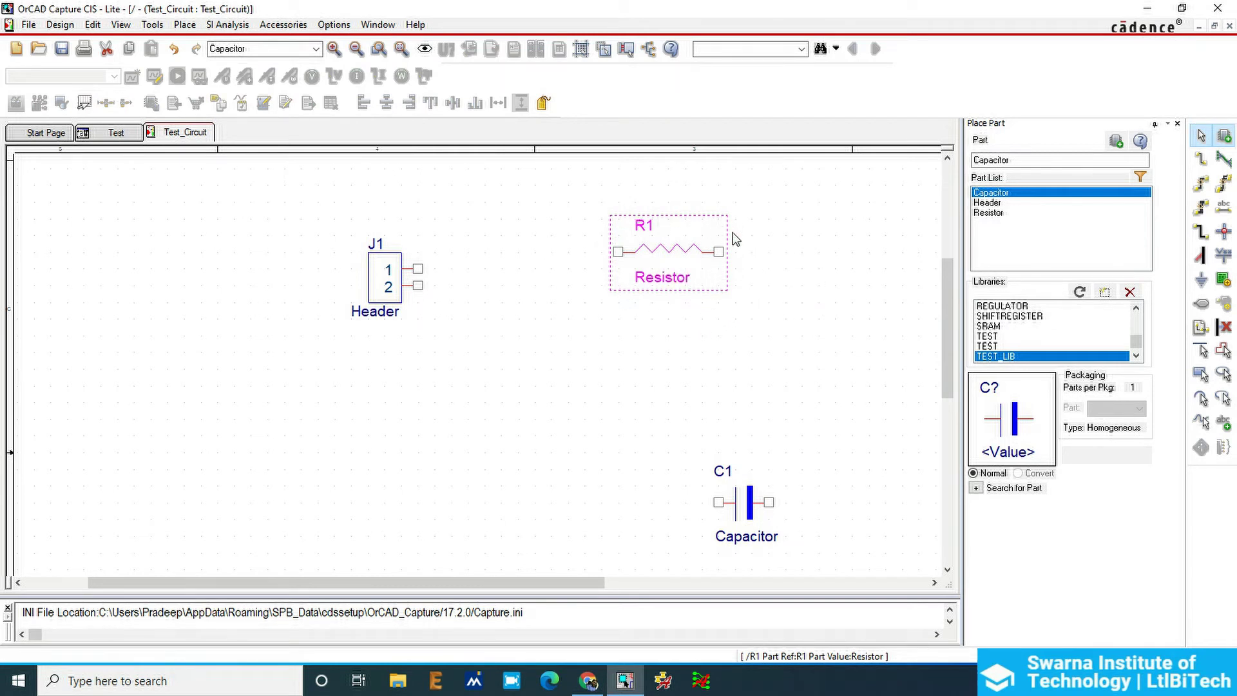
{"action": "left_click_drag", "start_coordinate": [665, 257], "coordinate": [620, 238]}
{"action": "left_click", "coordinate": [745, 509]}
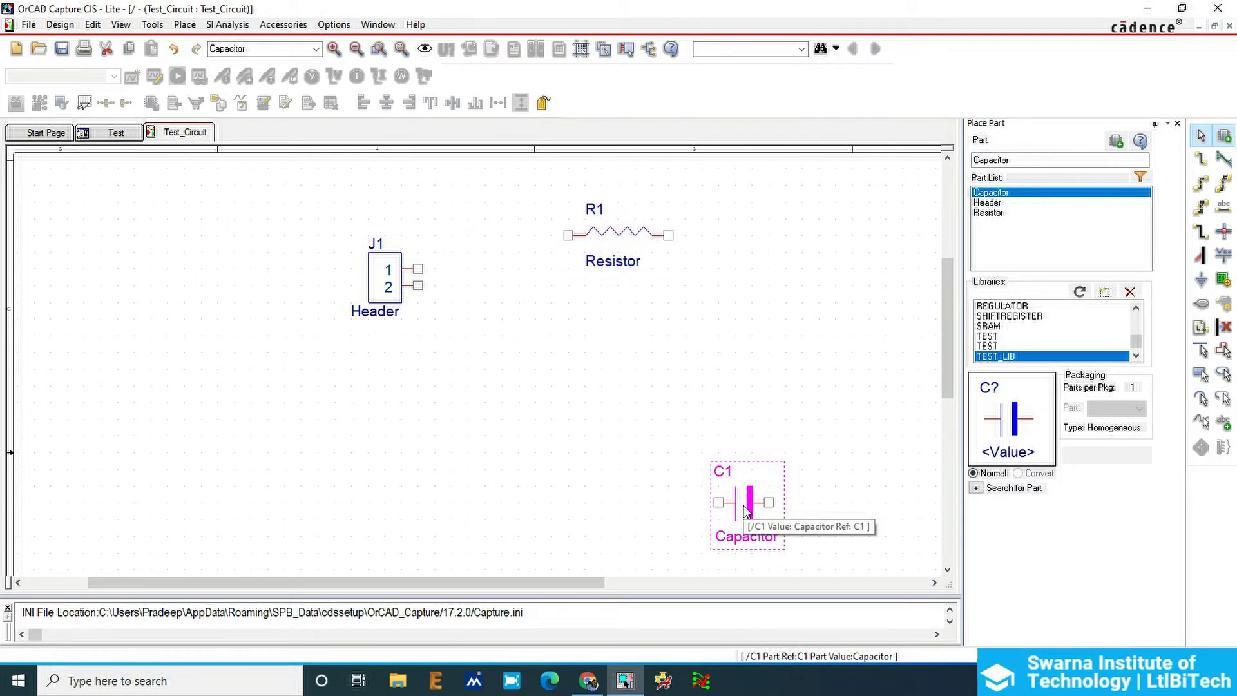
{"action": "left_click_drag", "start_coordinate": [746, 509], "coordinate": [579, 410]}
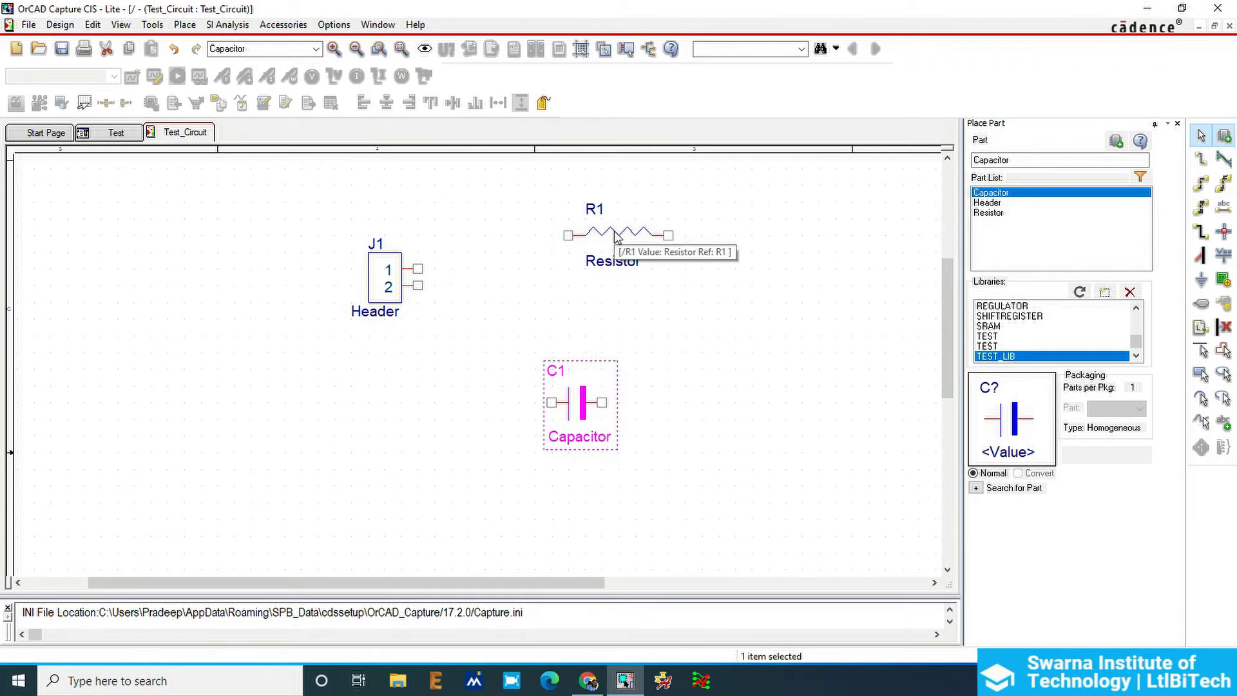
Rotate R1, J1 and C1 with R until each returns to its original orientation.
{"action": "left_click", "coordinate": [615, 235]}
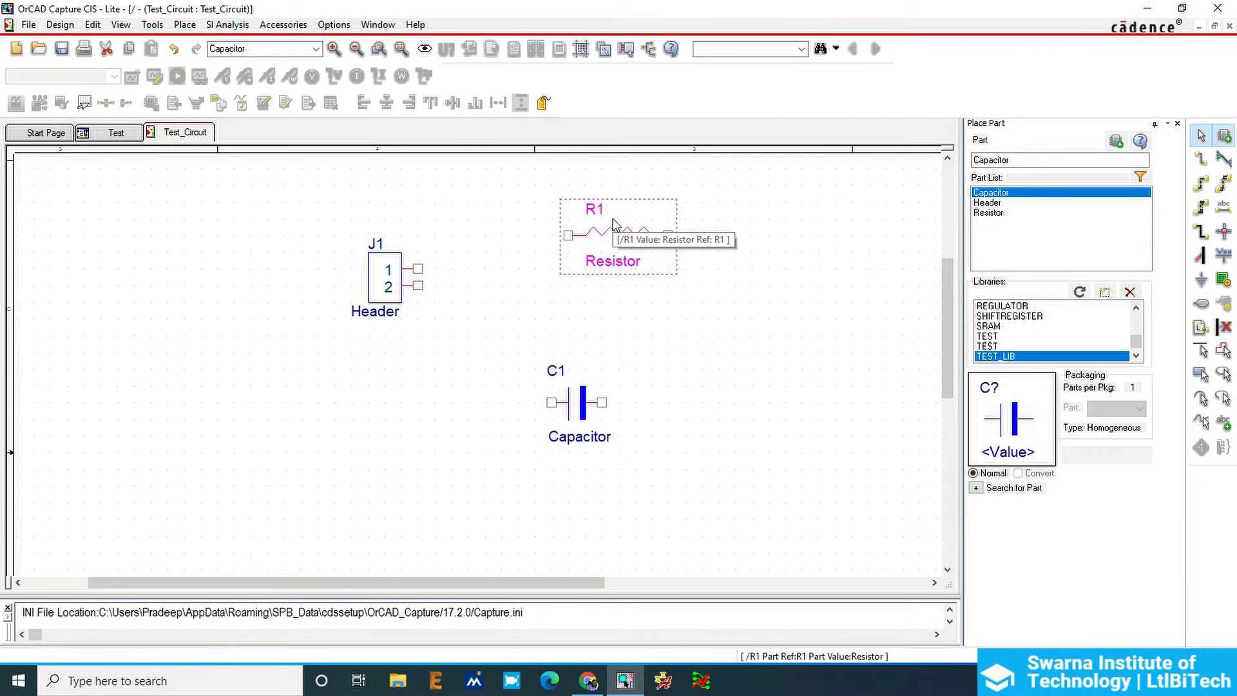
{"action": "key", "text": "r"}
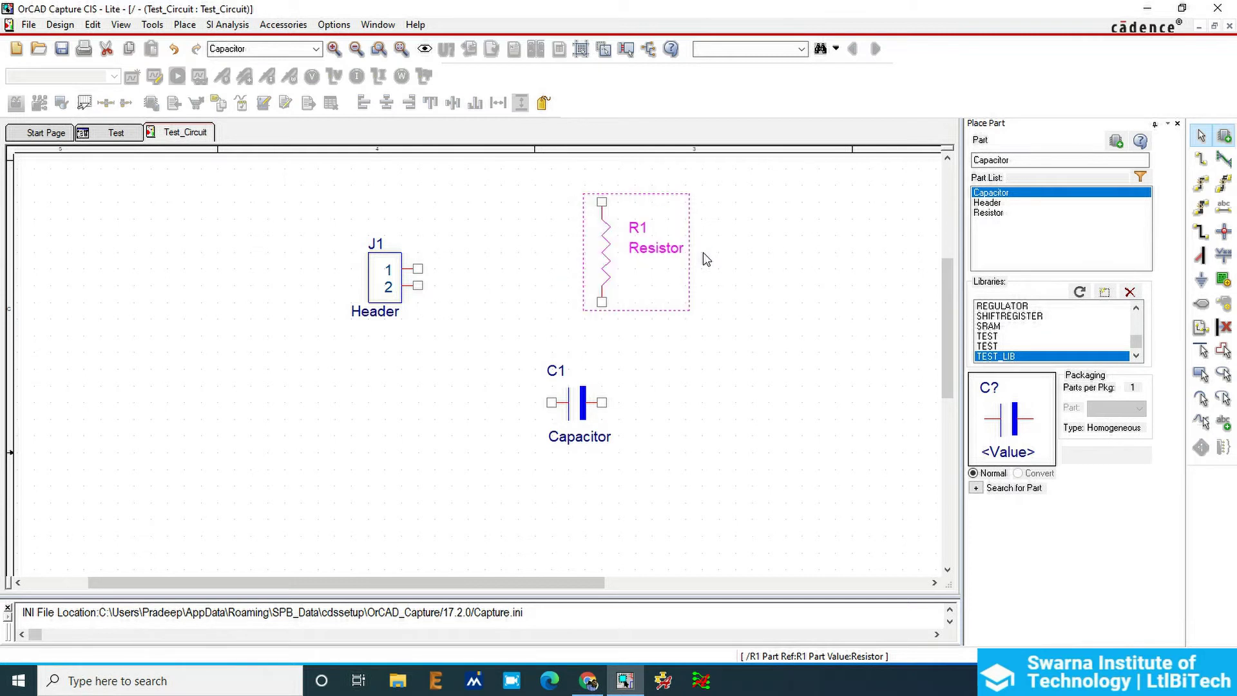
{"action": "key", "text": "r"}
{"action": "key", "text": "ctrl+z"}
{"action": "key", "text": "r"}
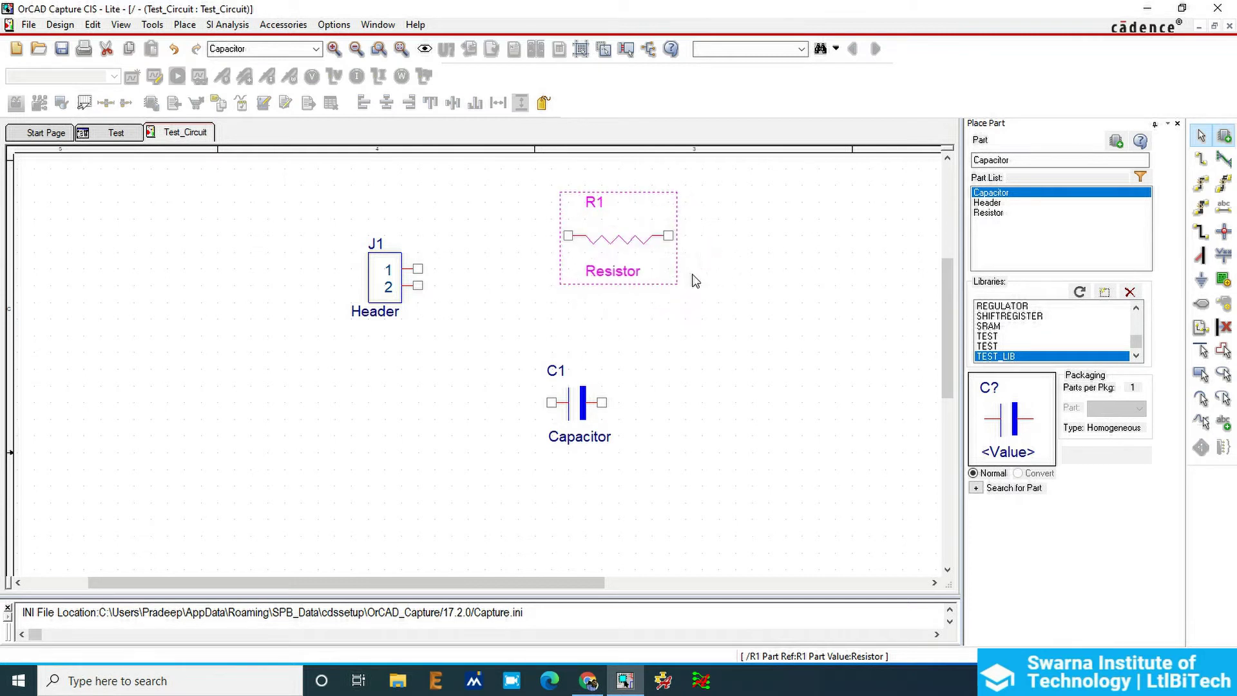
{"action": "left_click", "coordinate": [409, 276]}
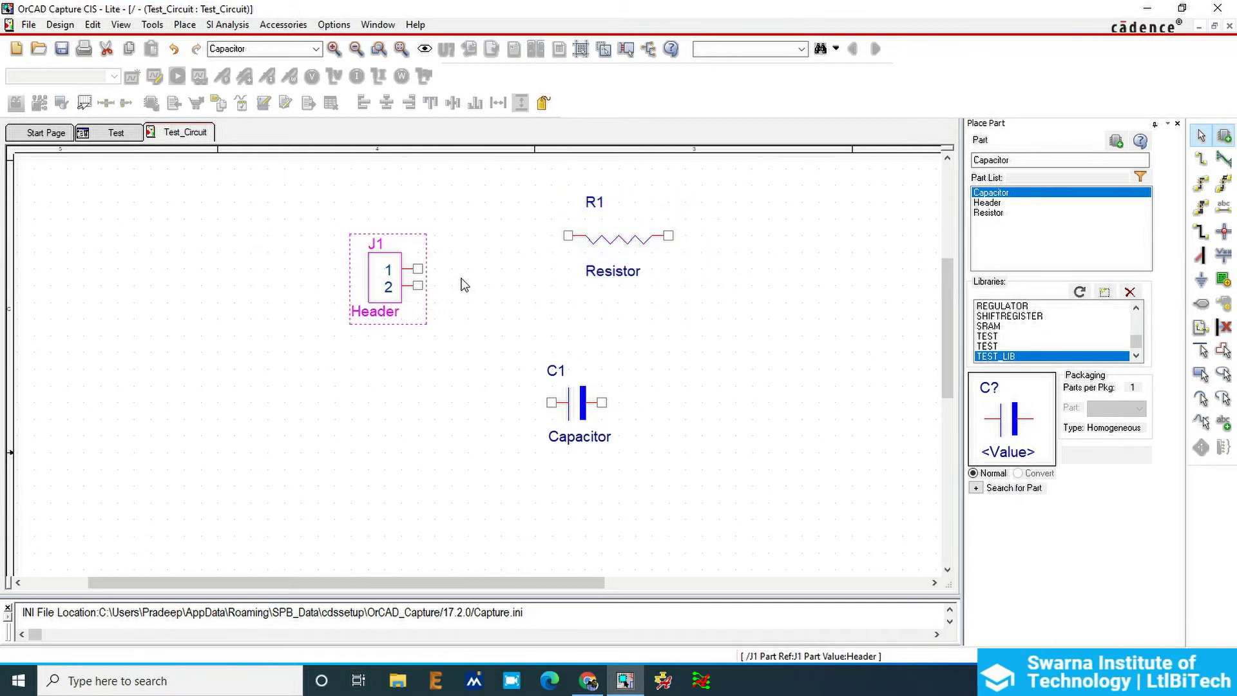
{"action": "key", "text": "r"}
{"action": "key", "text": "r"}
{"action": "key", "text": "r"}
{"action": "key", "text": "r"}
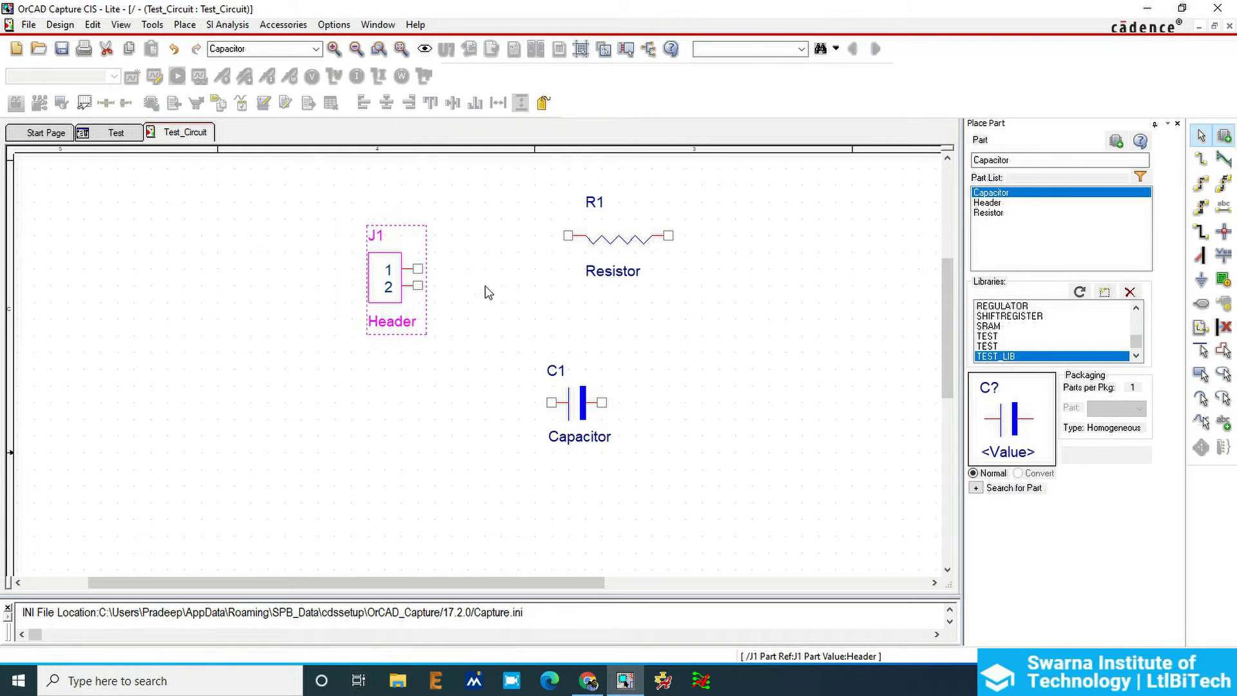
{"action": "left_click", "coordinate": [571, 407]}
{"action": "left_click", "coordinate": [601, 404]}
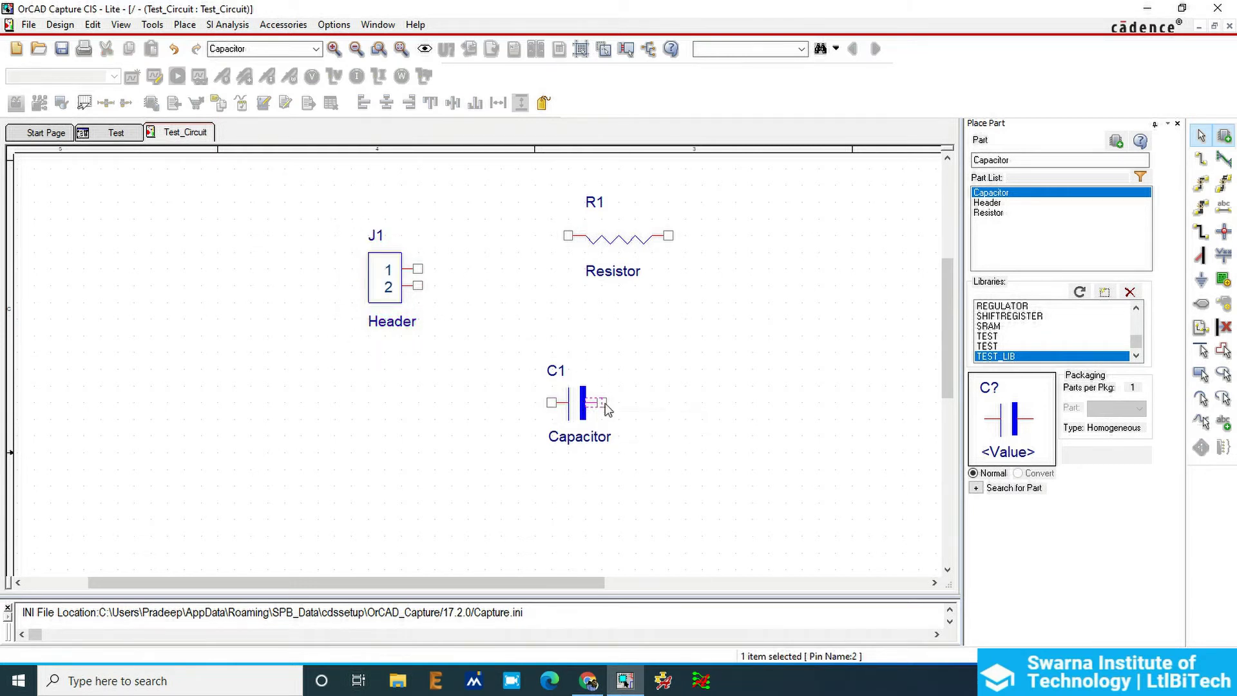
{"action": "left_click", "coordinate": [580, 404]}
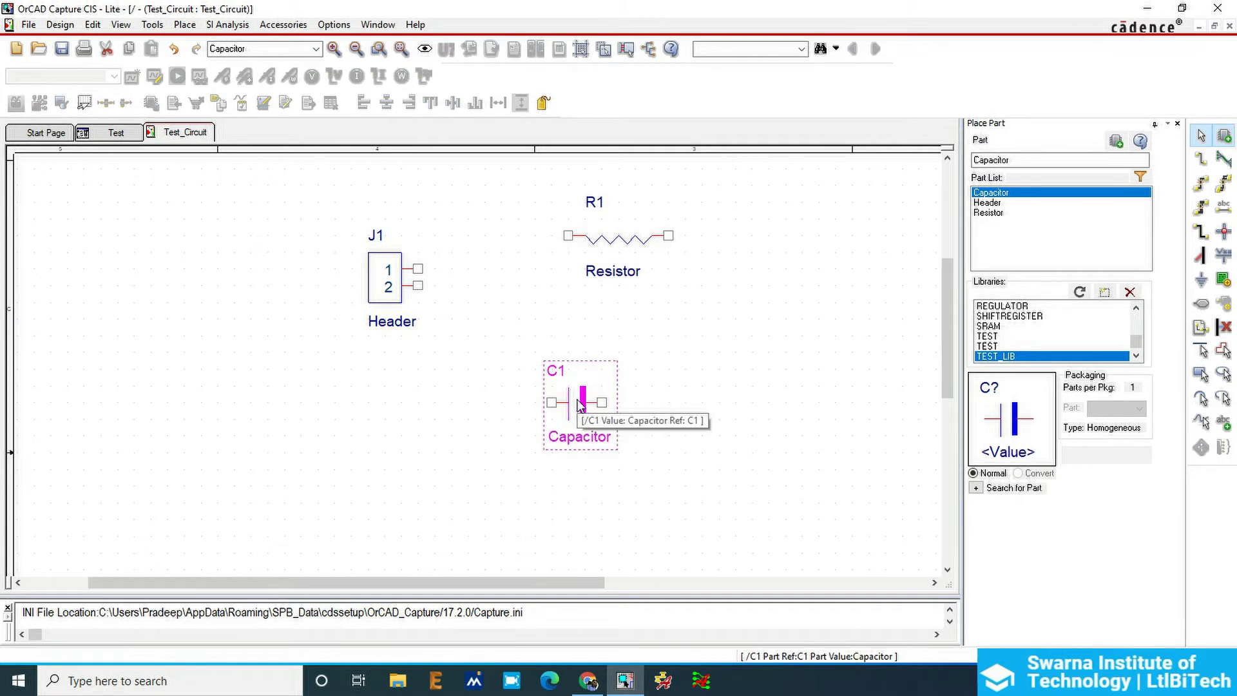
{"action": "key", "text": "r"}
{"action": "key", "text": "r"}
{"action": "key", "text": "r"}
{"action": "key", "text": "r"}
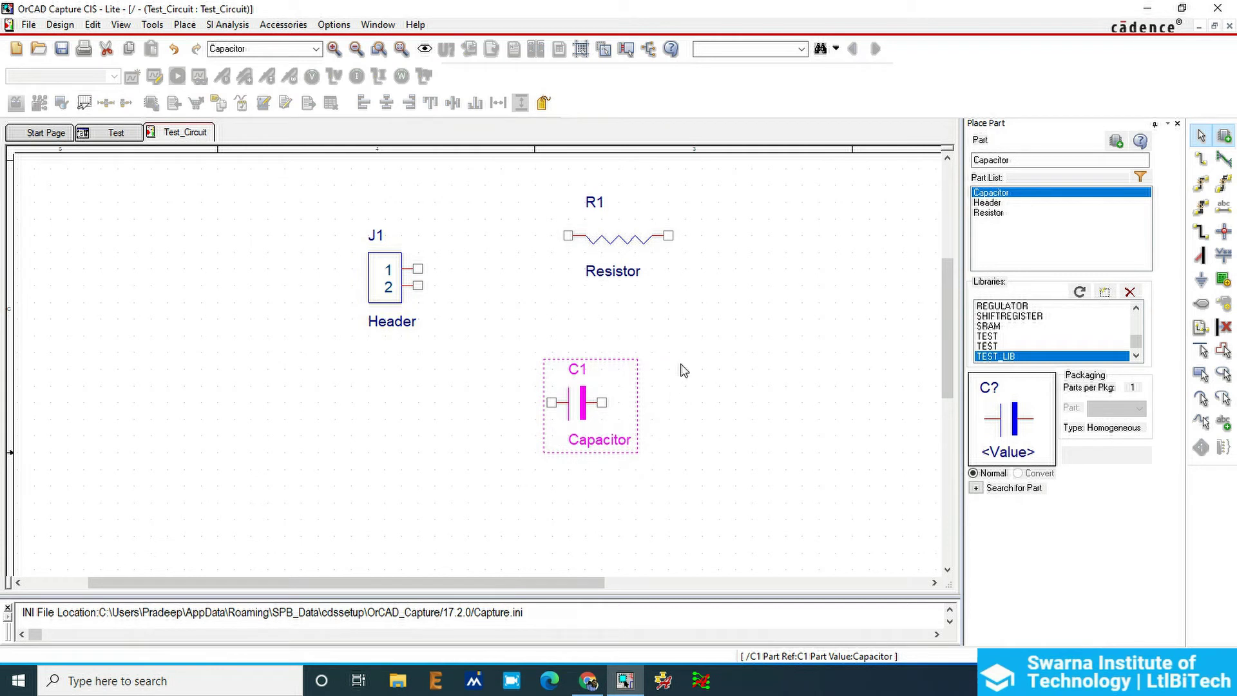
{"action": "left_click", "coordinate": [659, 488]}
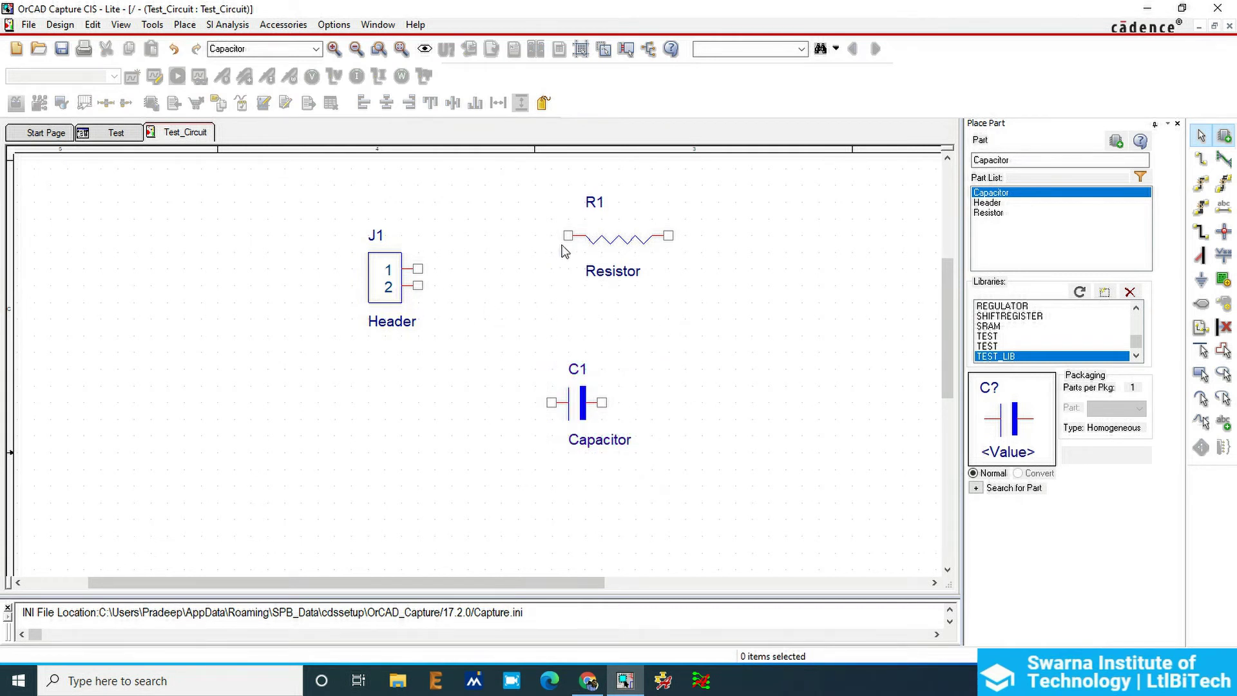
Shift resistor R1 slightly up and to the left.
{"action": "left_click", "coordinate": [614, 253]}
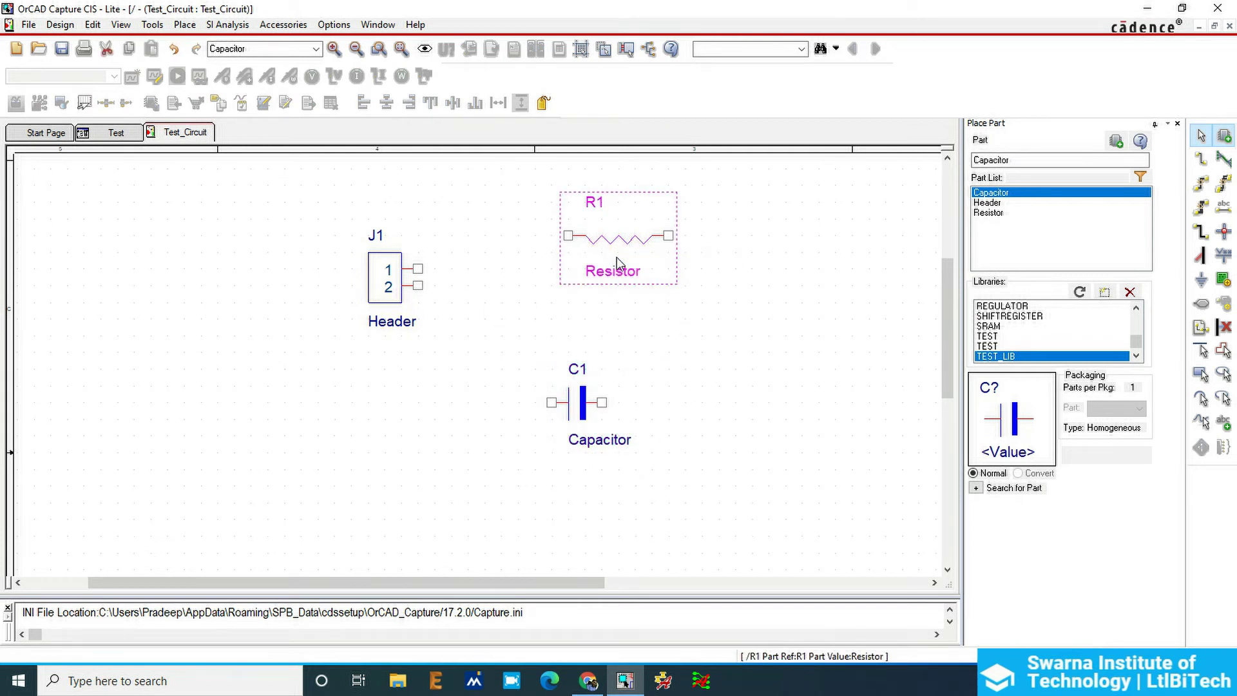
{"action": "left_click", "coordinate": [701, 263]}
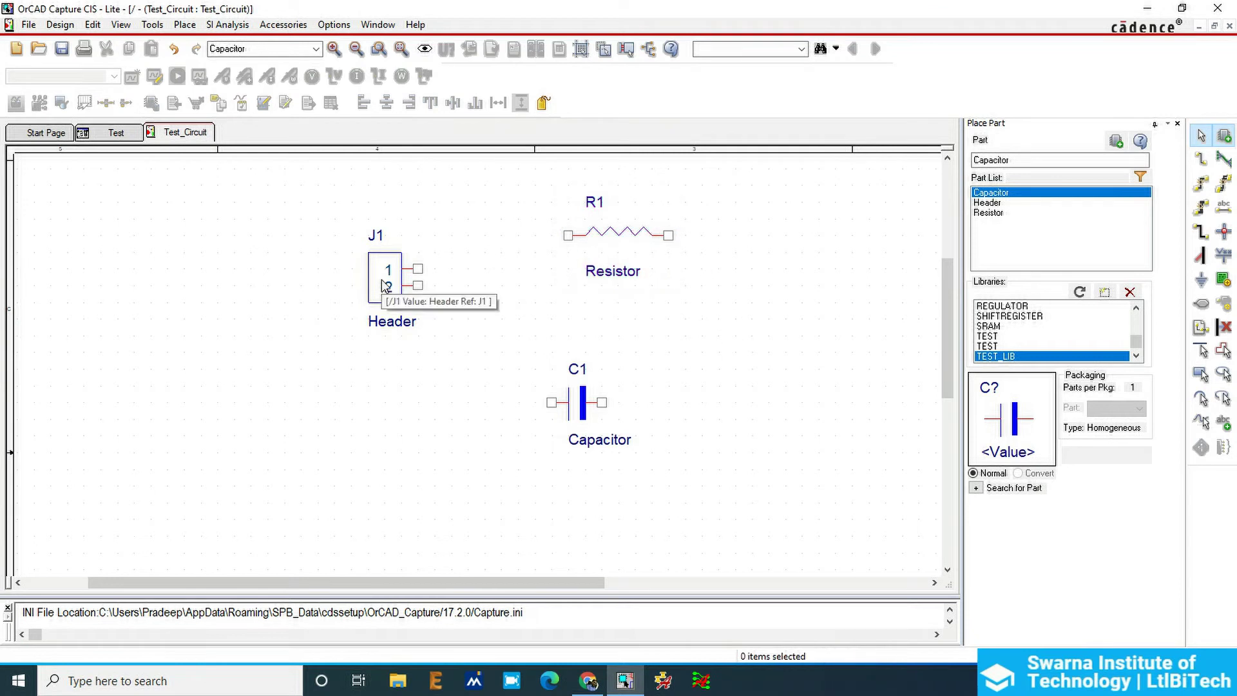
{"action": "left_click_drag", "start_coordinate": [616, 233], "coordinate": [583, 216]}
{"action": "left_click", "coordinate": [685, 242]}
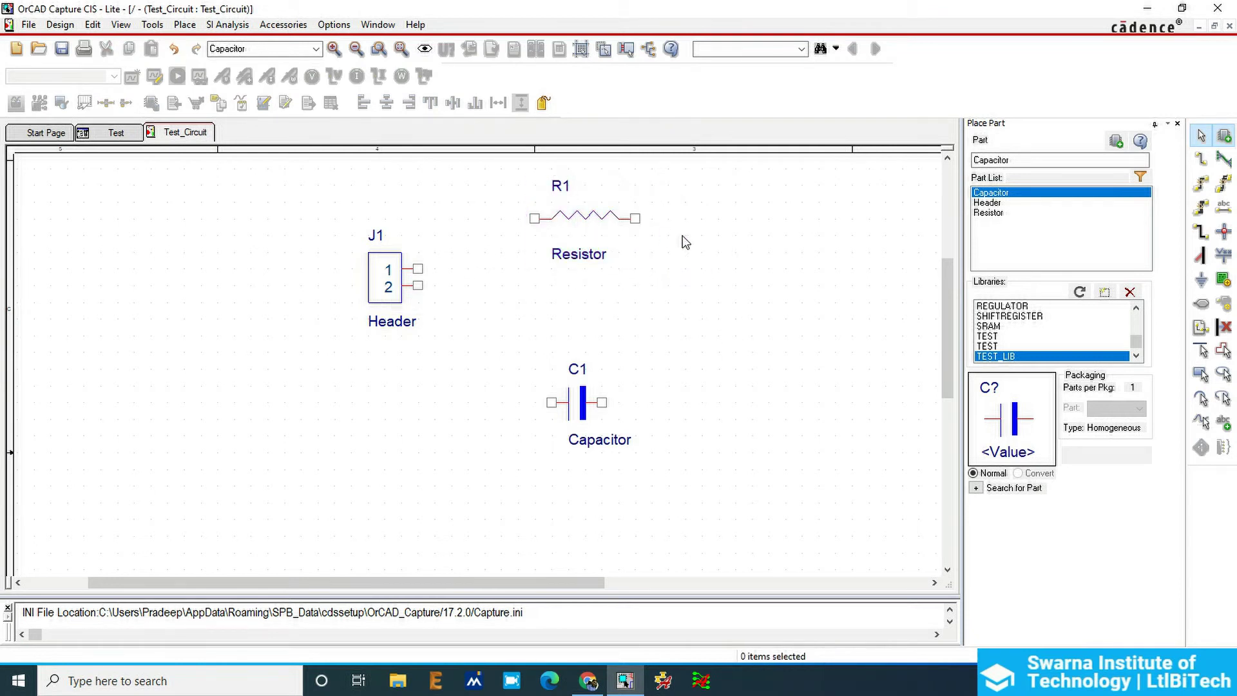
Set the Schematic Page Grid style to Lines in Preferences > Grid Display.
{"action": "left_click", "coordinate": [328, 26]}
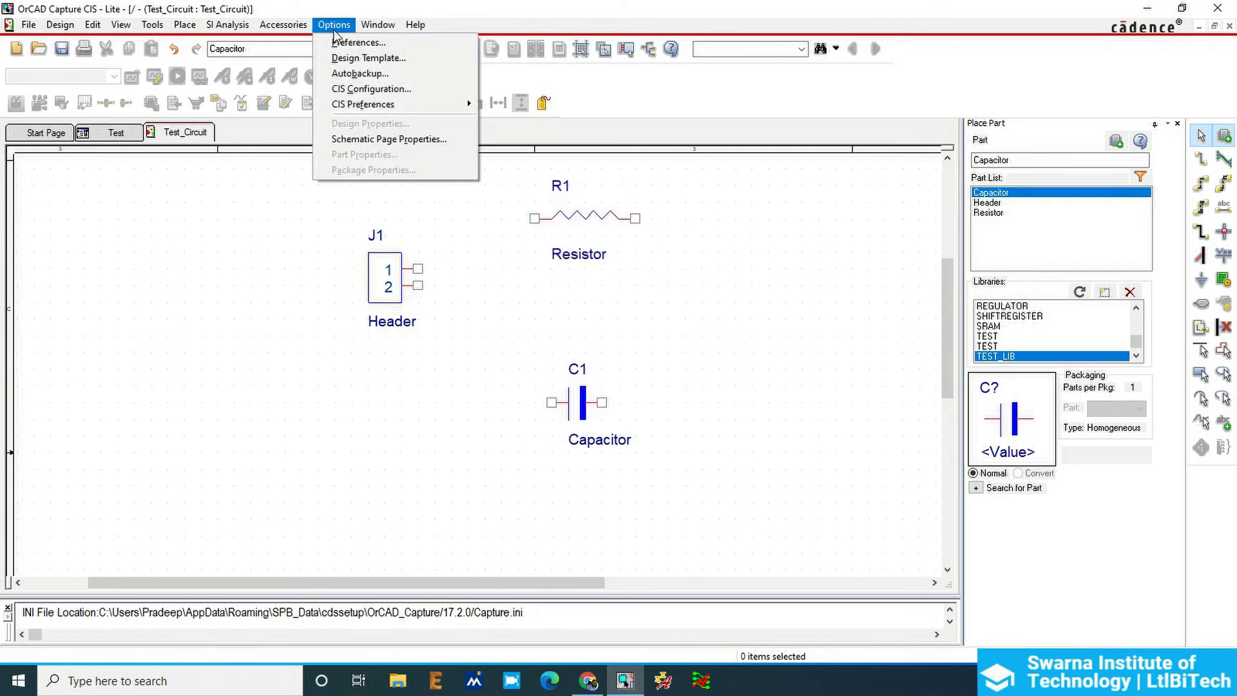
{"action": "left_click", "coordinate": [345, 43]}
{"action": "left_click", "coordinate": [496, 175]}
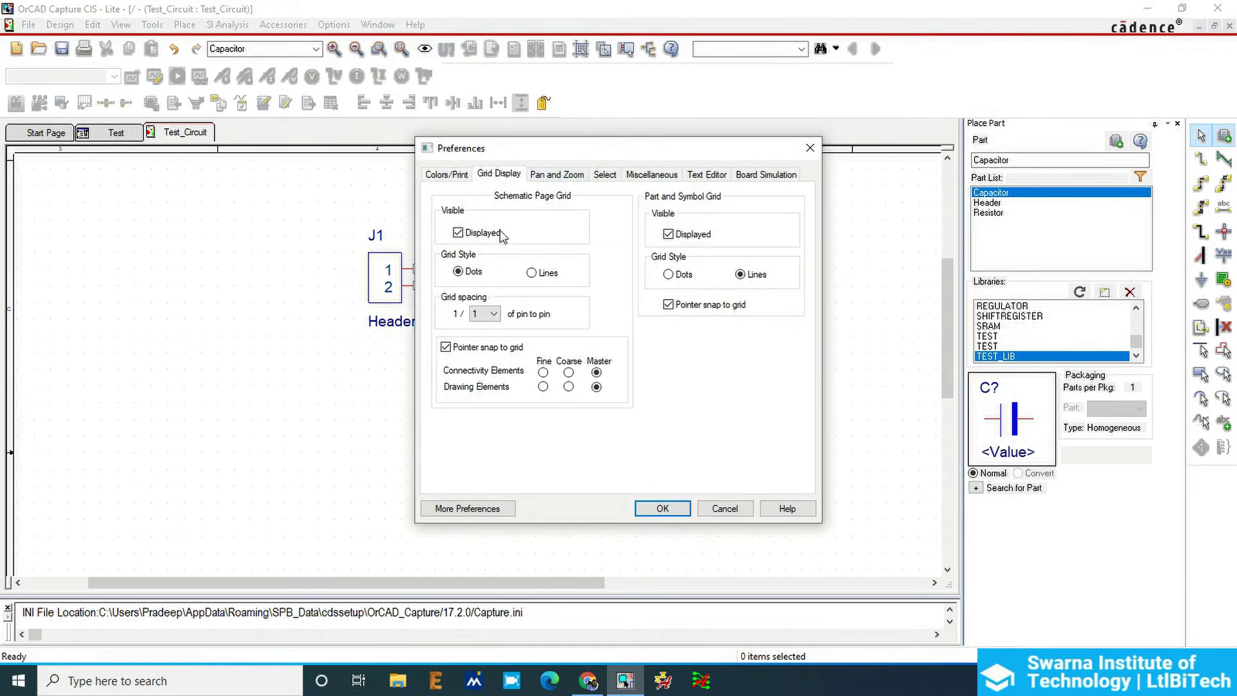
{"action": "left_click", "coordinate": [531, 273]}
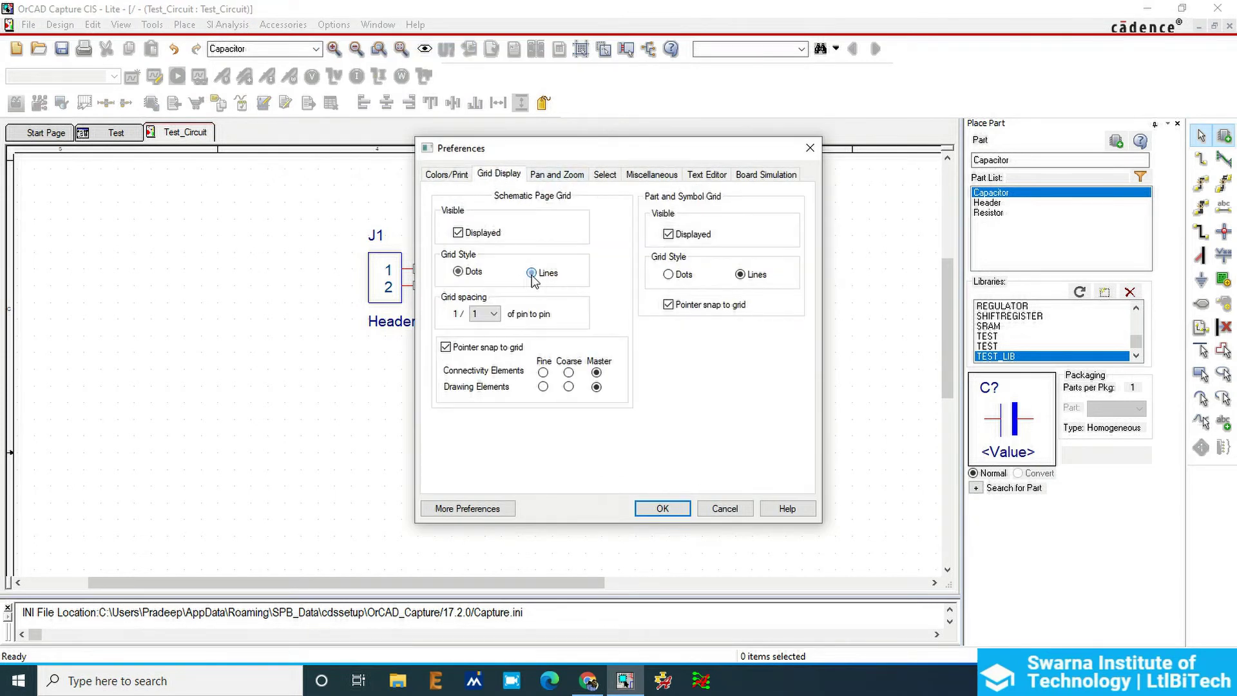
{"action": "left_click", "coordinate": [662, 509]}
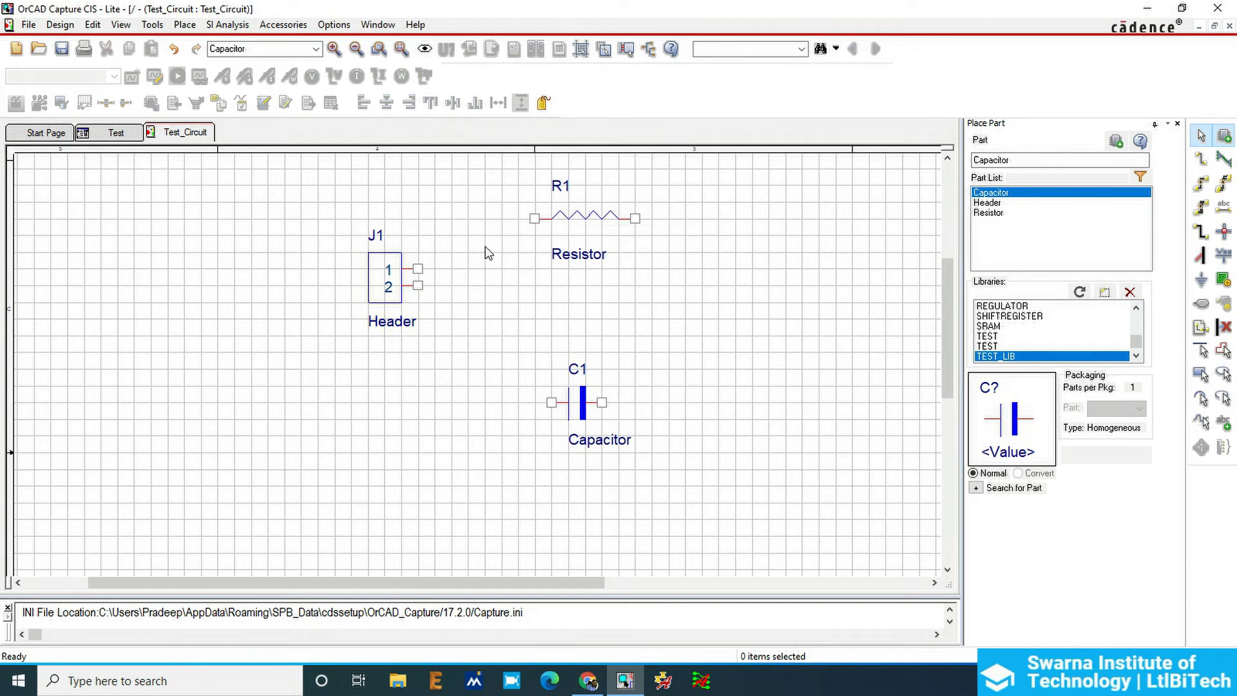
Zoom in and nudge header J1 slightly up and right on the line grid.
{"action": "scroll", "coordinate": [480, 365], "scroll_direction": "up", "scroll_amount": 5, "text": "ctrl"}
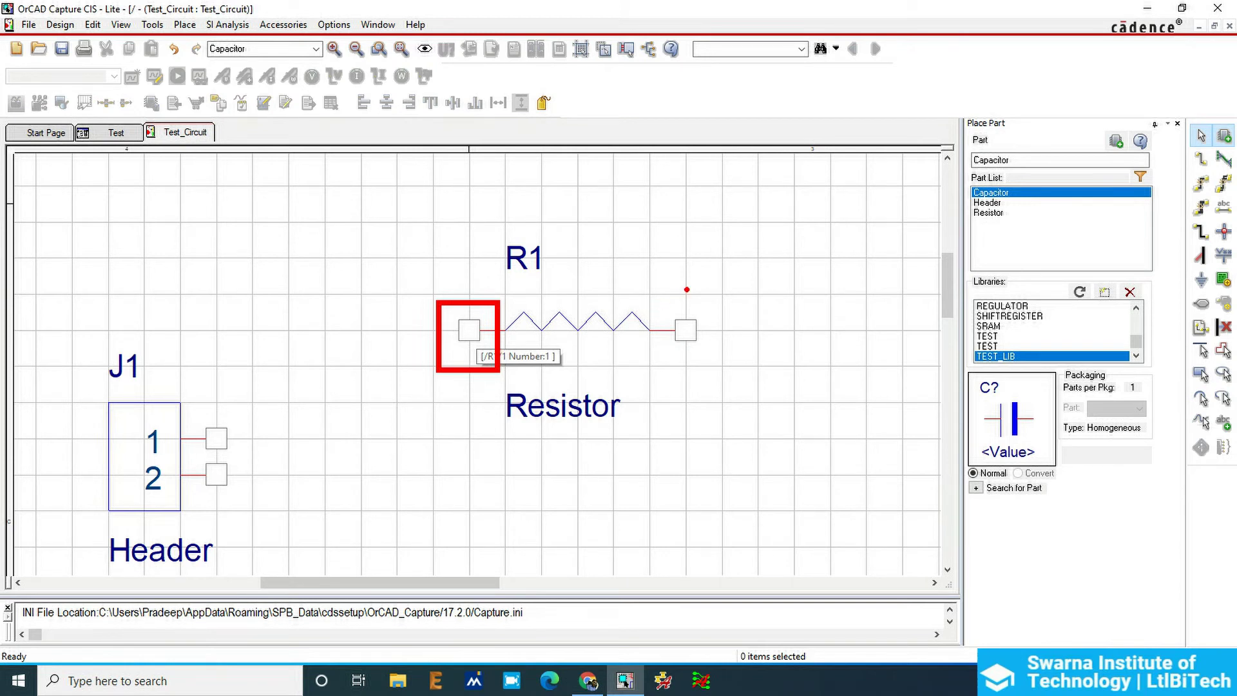
{"action": "mouse_move", "coordinate": [686, 287]}
{"action": "left_mouse_down"}
{"action": "mouse_move", "coordinate": [690, 381]}
{"action": "mouse_move", "coordinate": [710, 333]}
{"action": "left_mouse_up"}
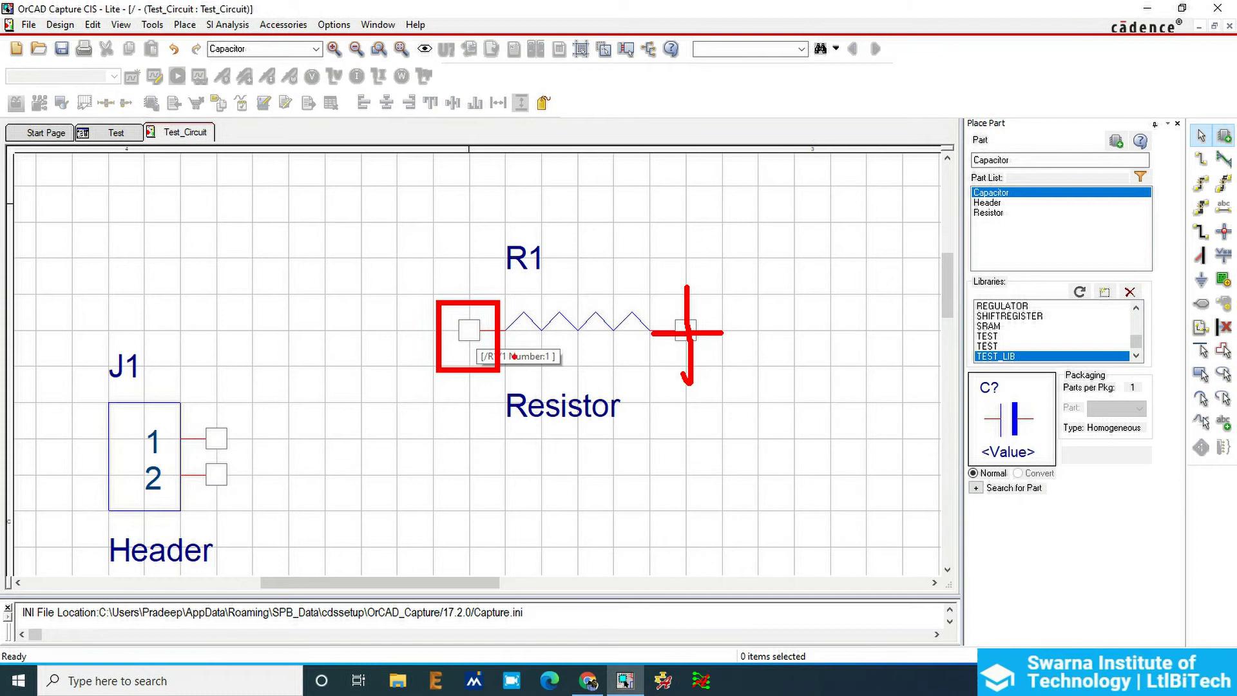
{"action": "left_click_drag", "start_coordinate": [470, 284], "coordinate": [469, 389]}
{"action": "left_click_drag", "start_coordinate": [429, 334], "coordinate": [527, 336]}
{"action": "key", "text": "Escape"}
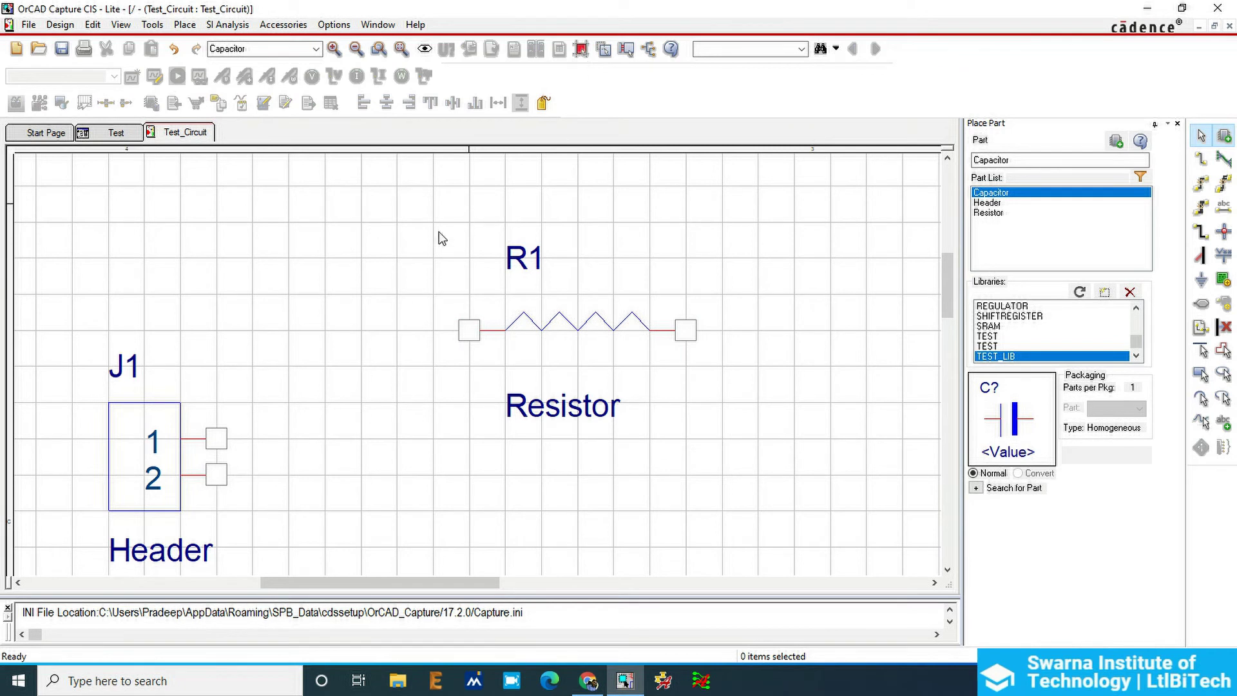
{"action": "mouse_move", "coordinate": [163, 469]}
{"action": "left_mouse_down"}
{"action": "mouse_move", "coordinate": [165, 447]}
{"action": "mouse_move", "coordinate": [169, 458]}
{"action": "left_mouse_up"}
{"action": "left_click", "coordinate": [308, 428]}
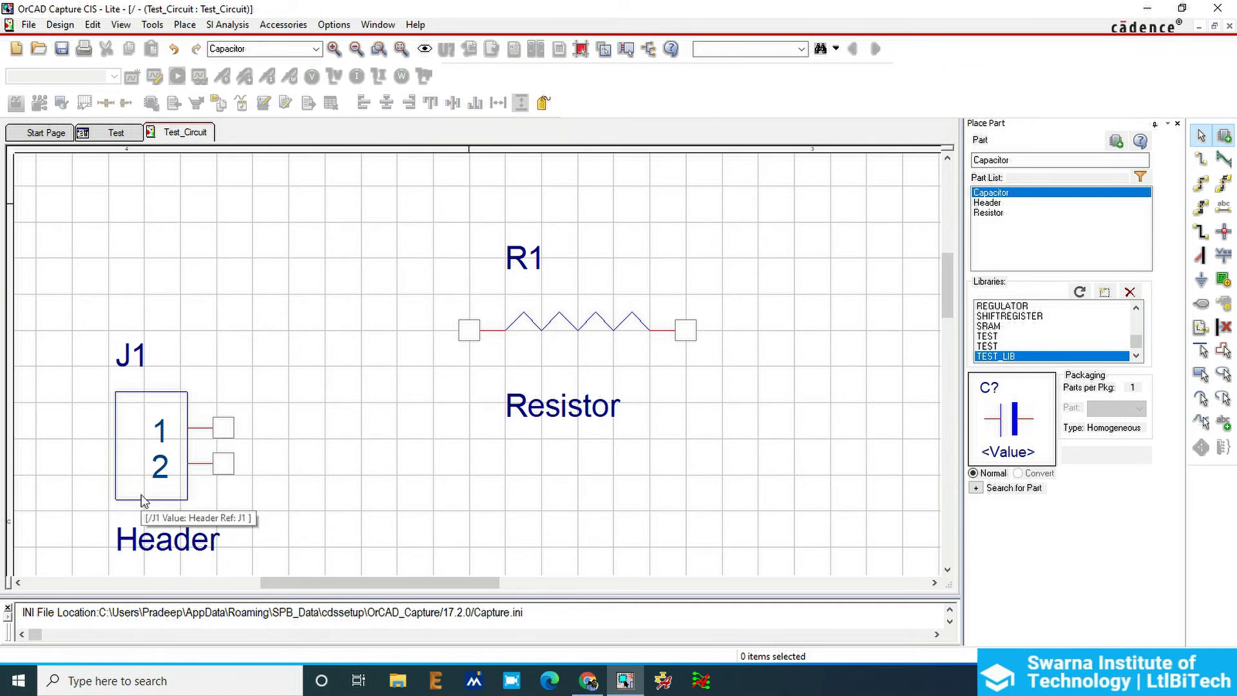
Zoom in, move J1 slightly left, then reselect it and drag it onto another grid point.
{"action": "scroll", "coordinate": [475, 367], "scroll_direction": "up", "scroll_amount": 3, "text": "ctrl"}
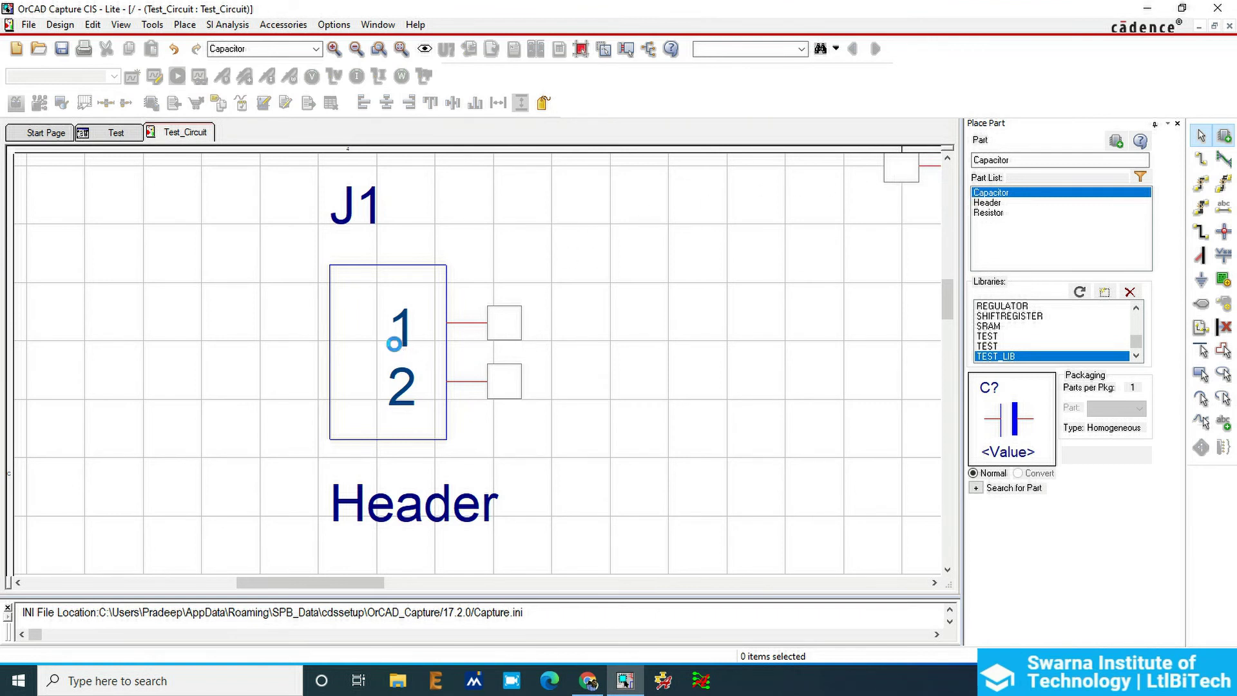
{"action": "left_click_drag", "start_coordinate": [393, 351], "coordinate": [381, 351]}
{"action": "left_click", "coordinate": [633, 264]}
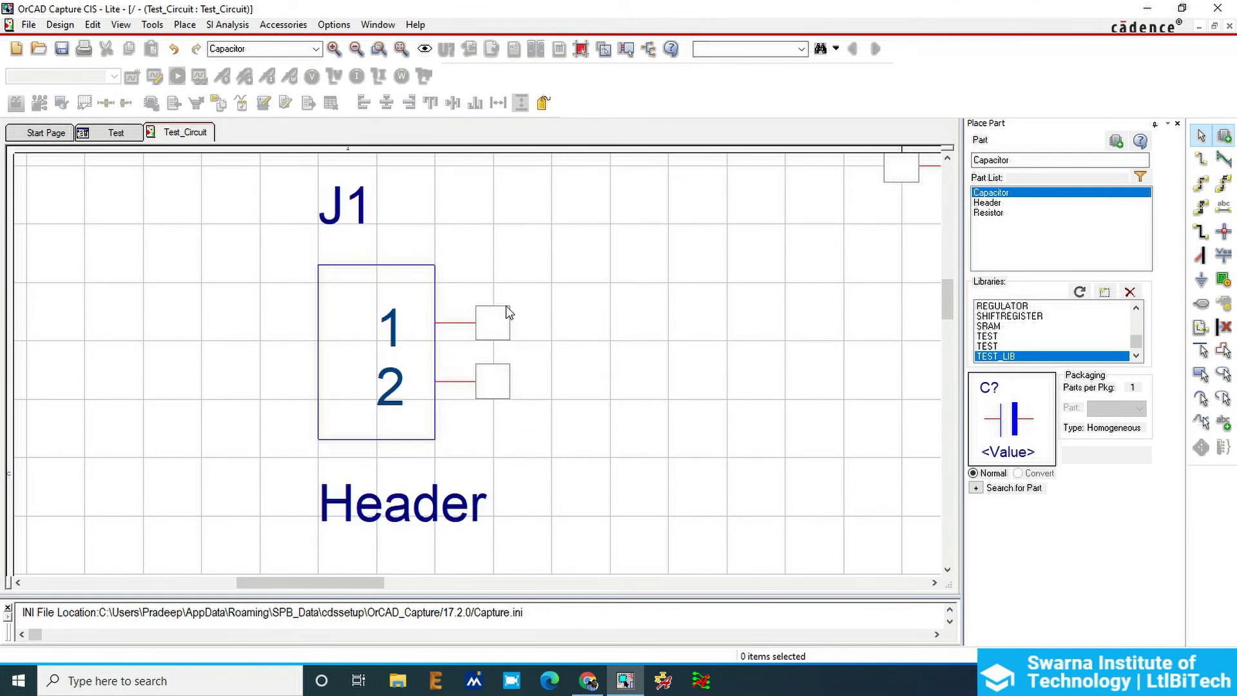
{"action": "left_click", "coordinate": [400, 348]}
{"action": "mouse_move", "coordinate": [399, 348]}
{"action": "left_mouse_down"}
{"action": "mouse_move", "coordinate": [395, 391]}
{"action": "mouse_move", "coordinate": [404, 327]}
{"action": "left_mouse_up"}
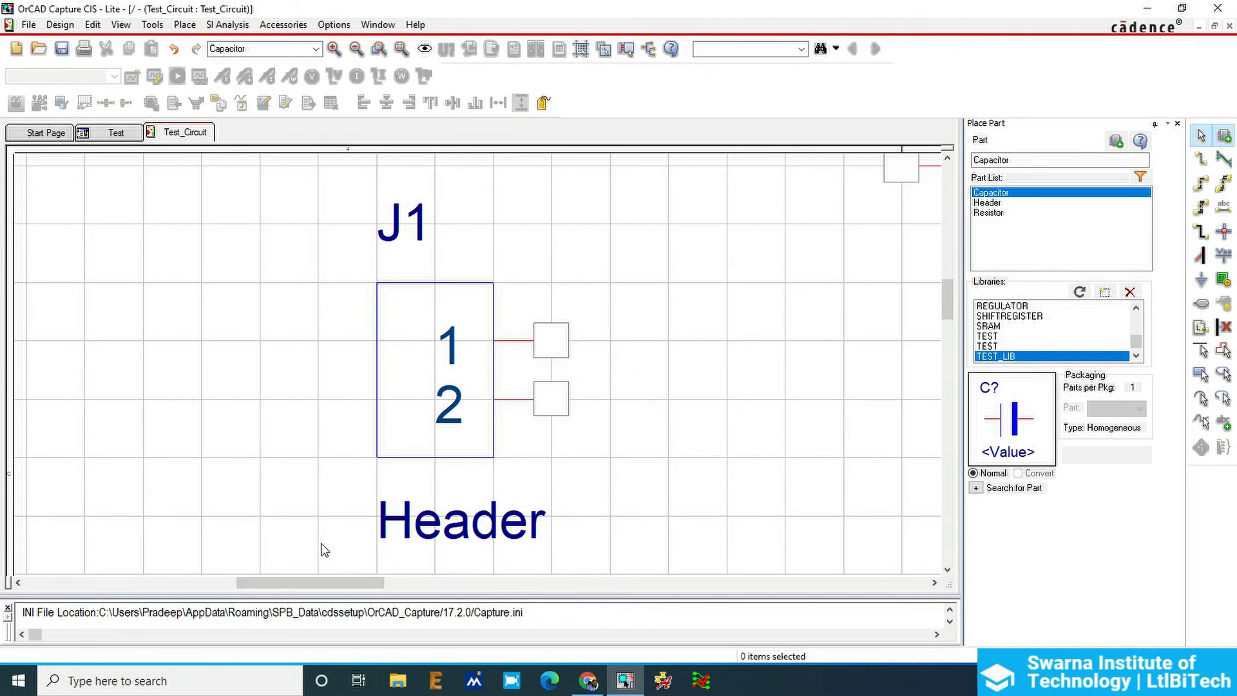
Move R1's Resistor and R1 labels above the resistor, briefly trying it with Snap To Grid off.
{"action": "scroll", "coordinate": [324, 550], "scroll_direction": "down", "scroll_amount": 5, "text": "ctrl"}
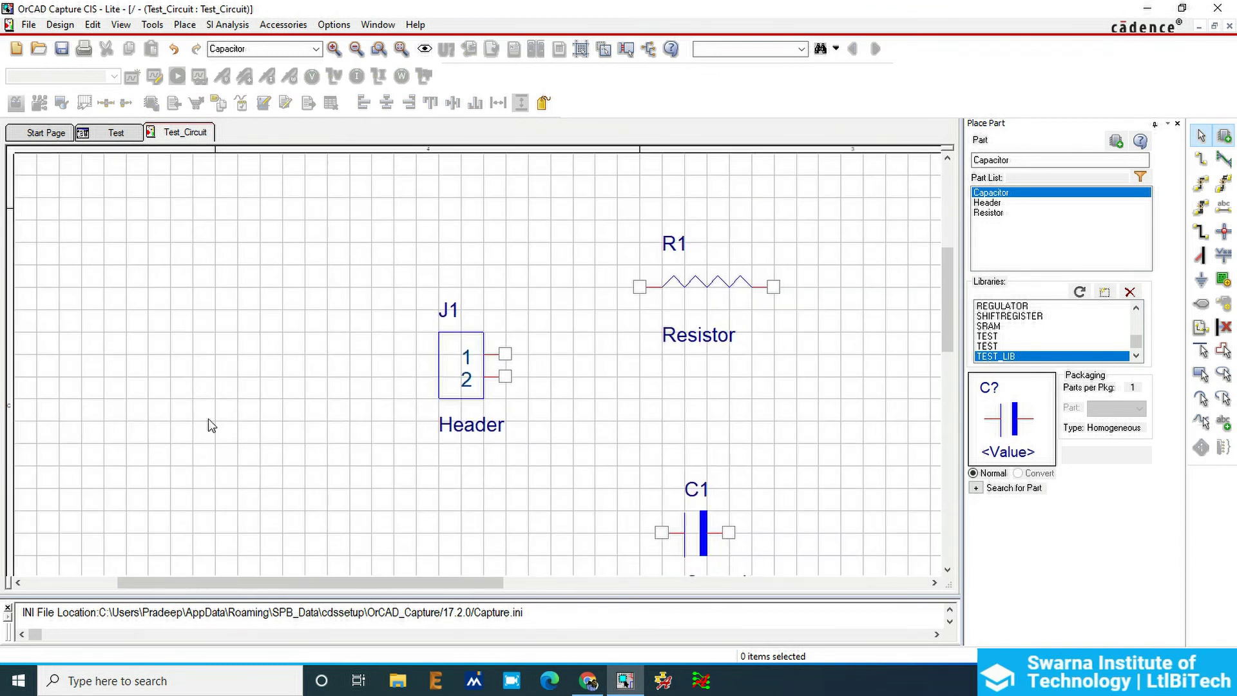
{"action": "left_click", "coordinate": [697, 350]}
{"action": "left_click_drag", "start_coordinate": [721, 288], "coordinate": [742, 252]}
{"action": "mouse_move", "coordinate": [666, 251]}
{"action": "left_mouse_down"}
{"action": "mouse_move", "coordinate": [657, 266]}
{"action": "mouse_move", "coordinate": [658, 255]}
{"action": "left_mouse_up"}
{"action": "left_click", "coordinate": [680, 315]}
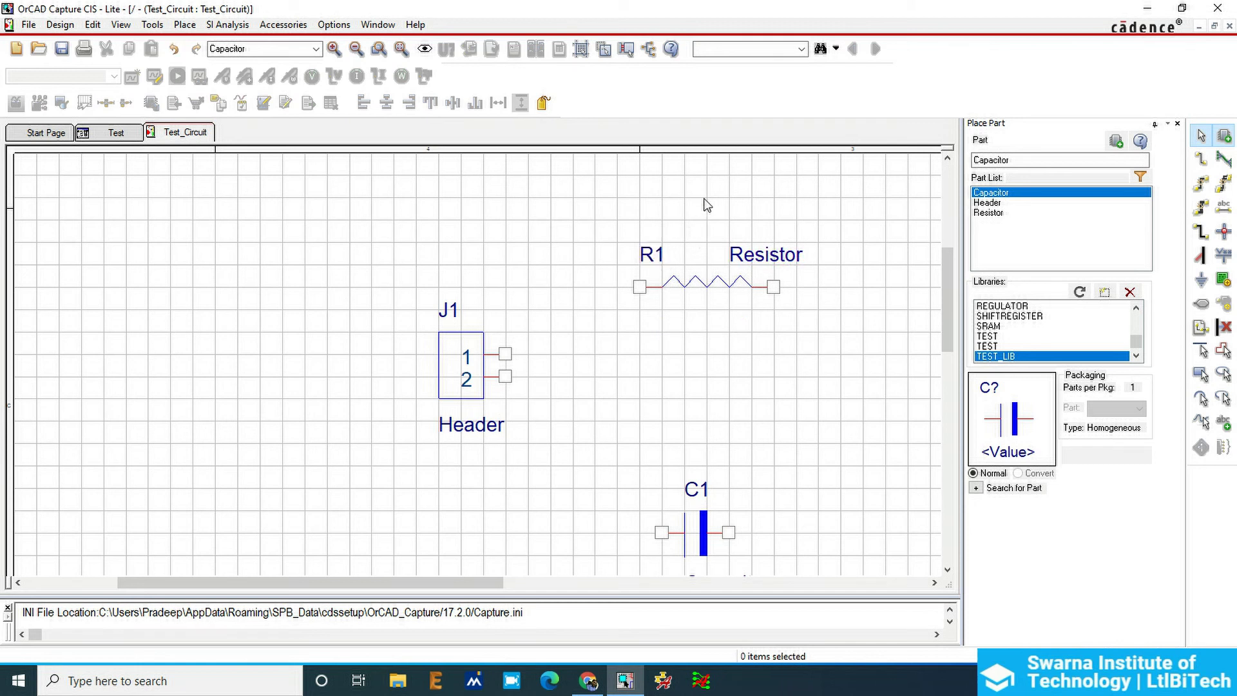
{"action": "left_click", "coordinate": [581, 49]}
{"action": "left_click_drag", "start_coordinate": [643, 253], "coordinate": [674, 250]}
{"action": "left_click", "coordinate": [581, 50]}
Move R1 left and down, and stand C1 vertically beside the resistor's right end.
{"action": "left_click_drag", "start_coordinate": [717, 299], "coordinate": [650, 318]}
{"action": "left_click", "coordinate": [673, 532]}
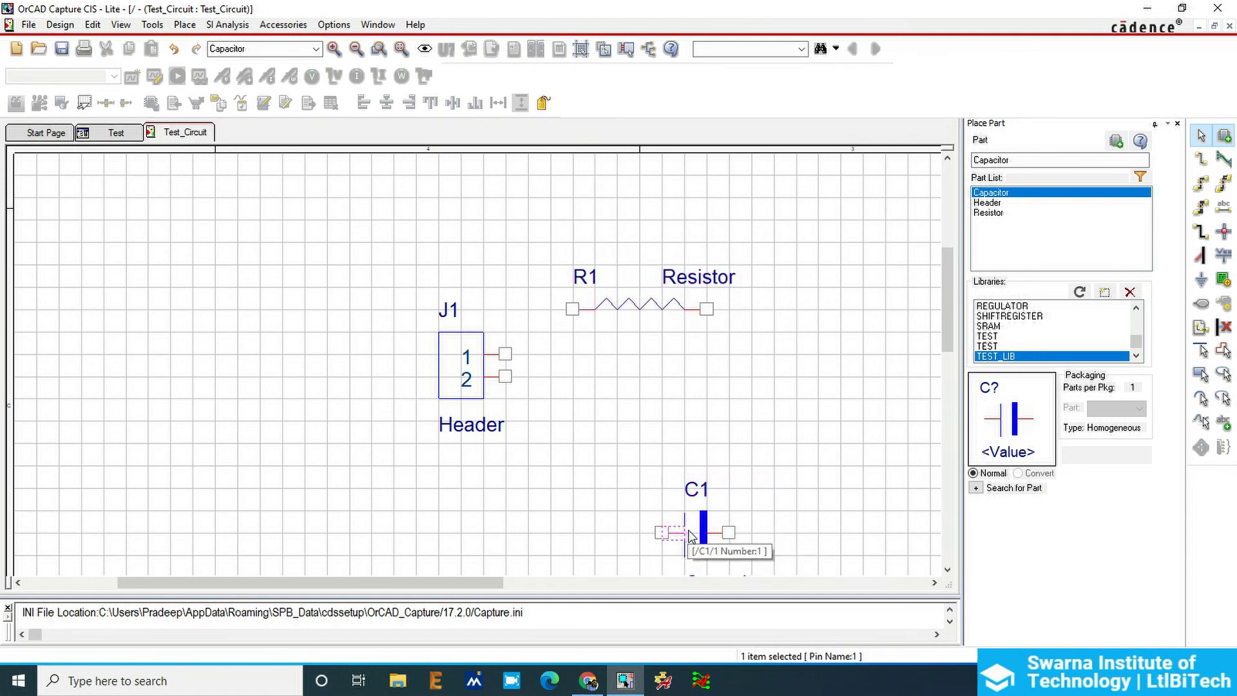
{"action": "left_click", "coordinate": [720, 532]}
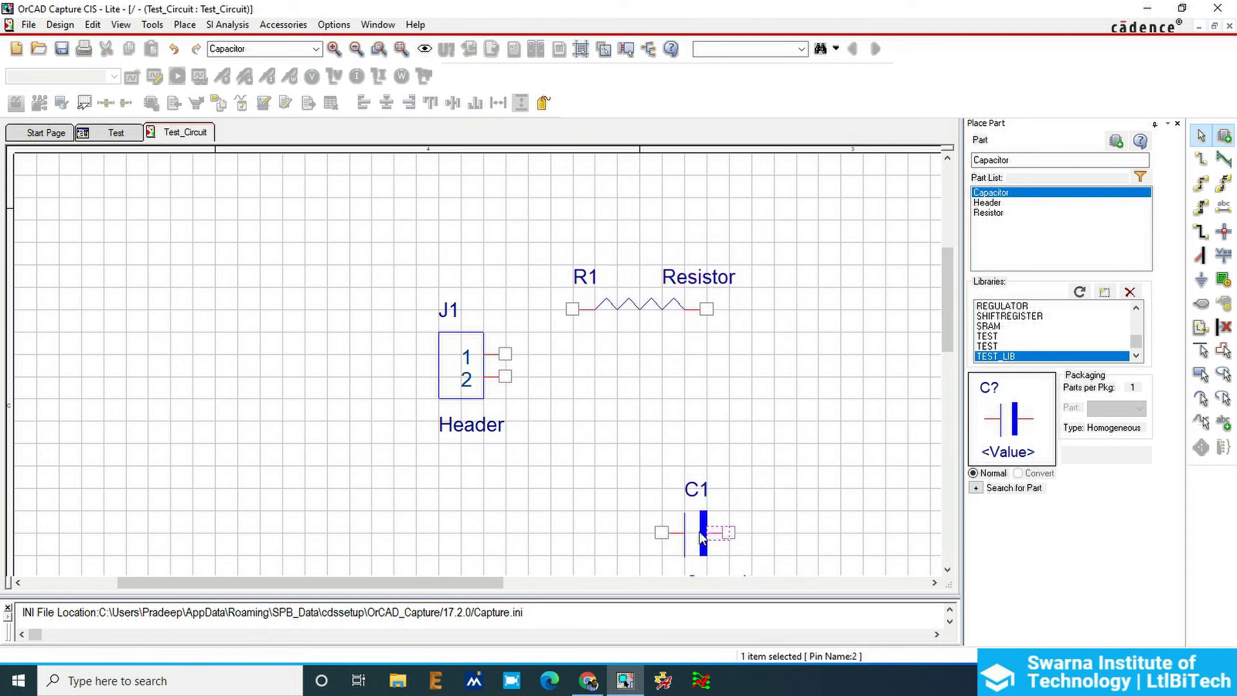
{"action": "left_click_drag", "start_coordinate": [702, 536], "coordinate": [767, 420]}
{"action": "key", "text": "r"}
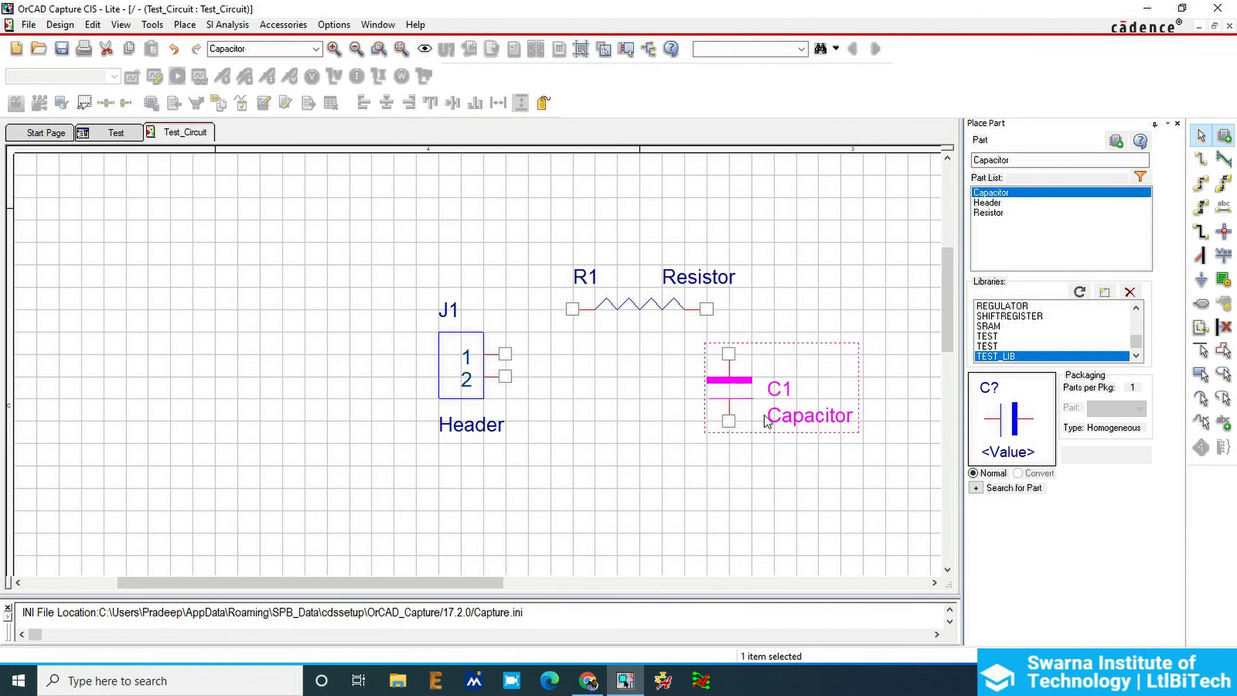